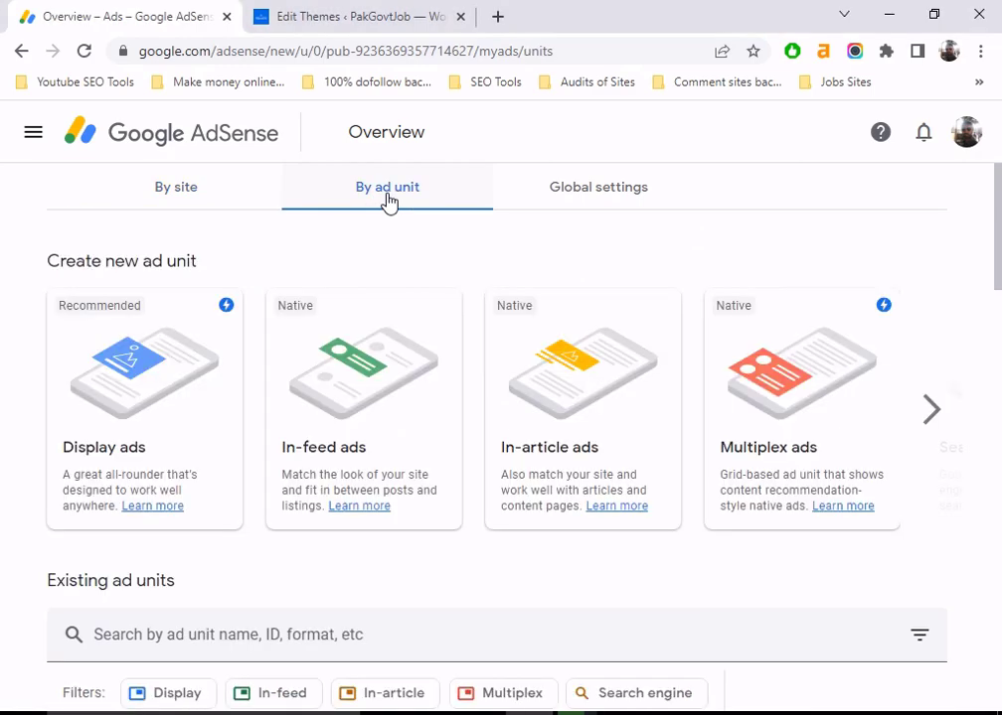
# Step: Review the available ad unit types and the list of existing ad units
pyautogui.click(930, 422)
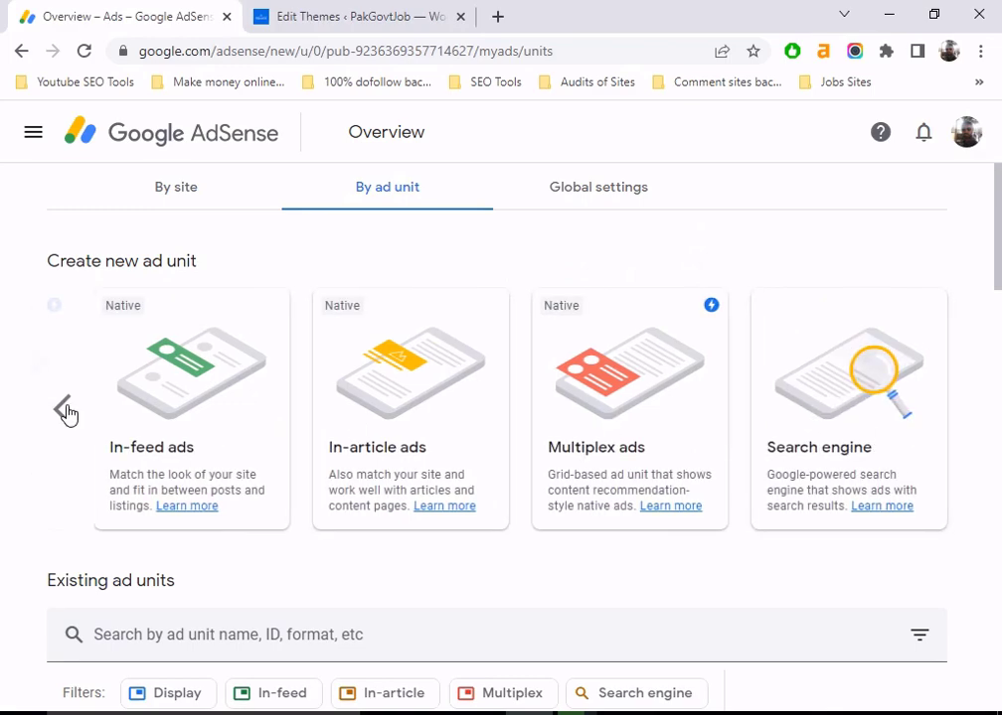
pyautogui.click(66, 412)
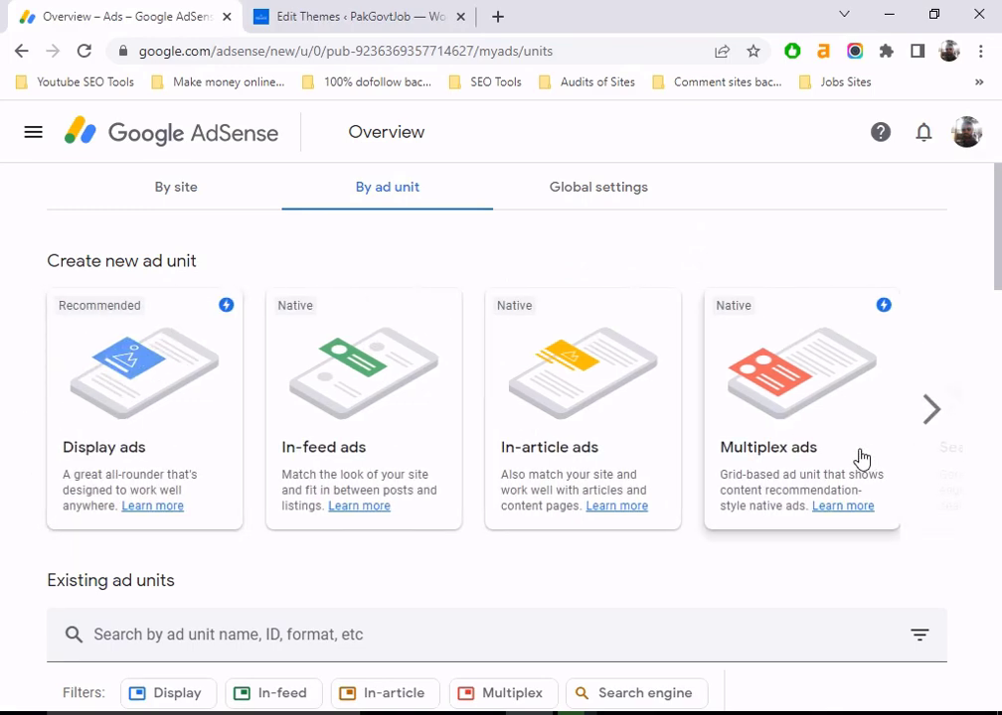
pyautogui.scroll(-2, 961, 375)
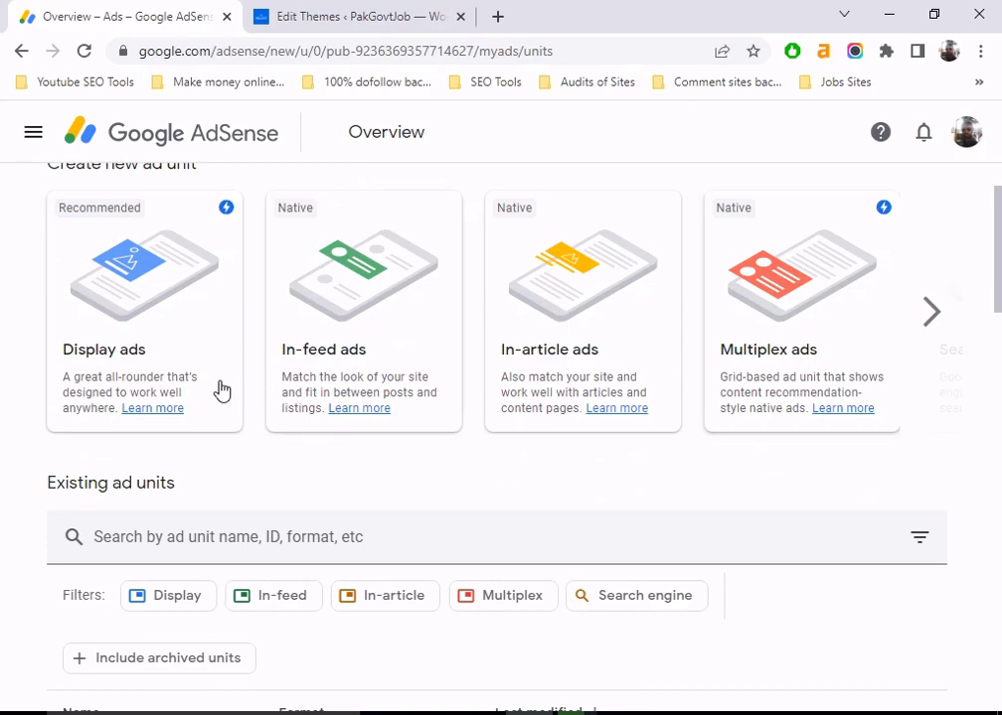
pyautogui.scroll(-1, 129, 398)
pyautogui.scroll(-5, 29, 456)
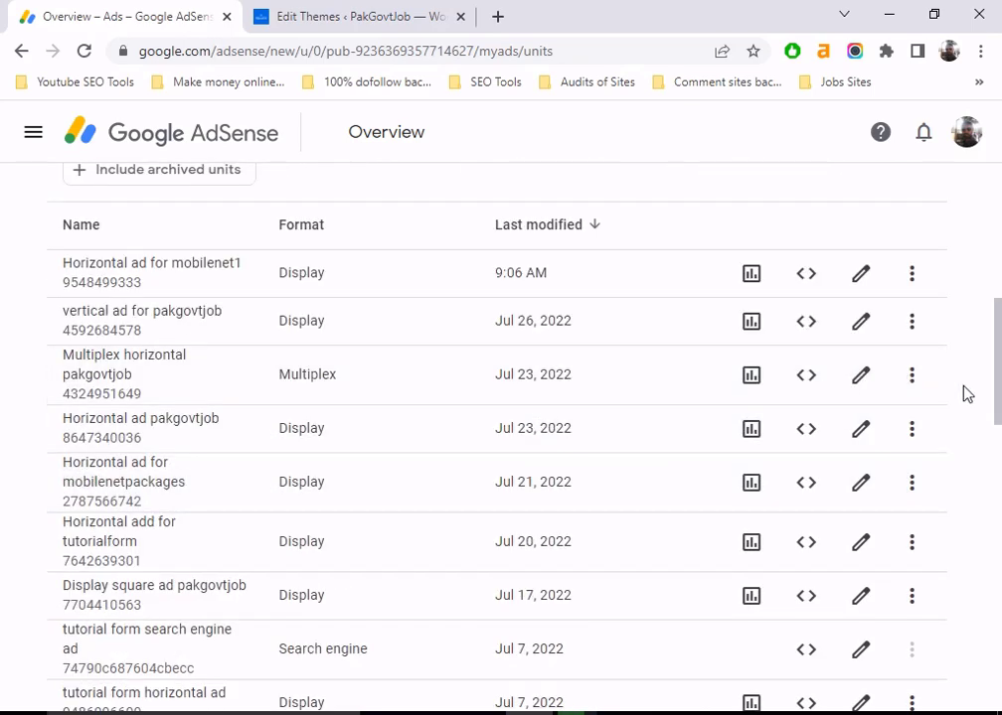
pyautogui.scroll(-4, 442, 487)
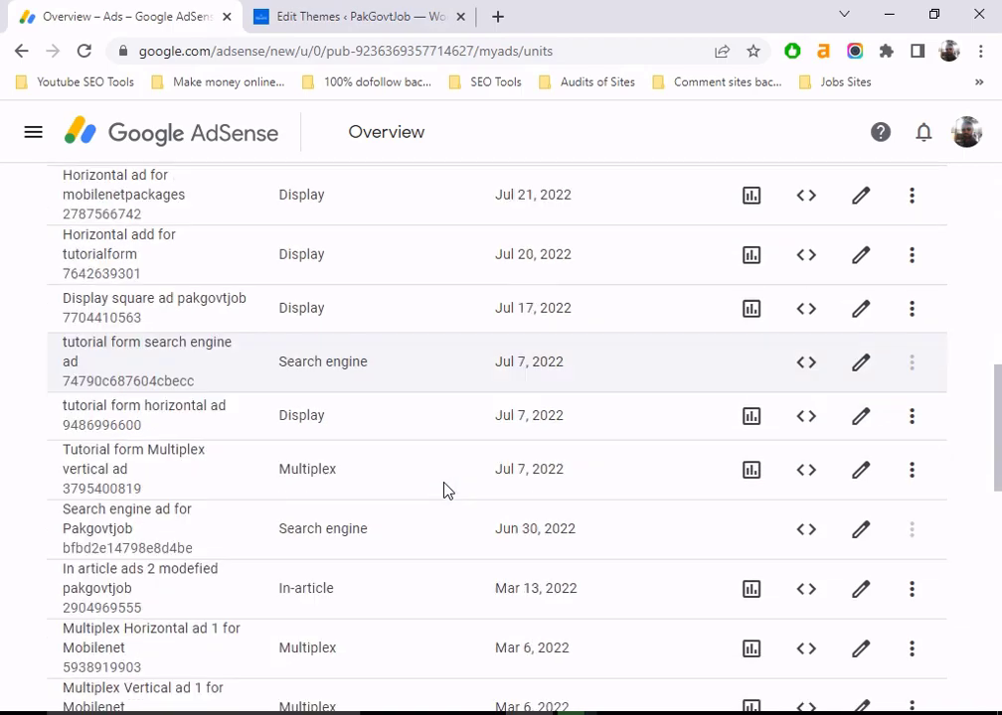
pyautogui.scroll(10, 445, 495)
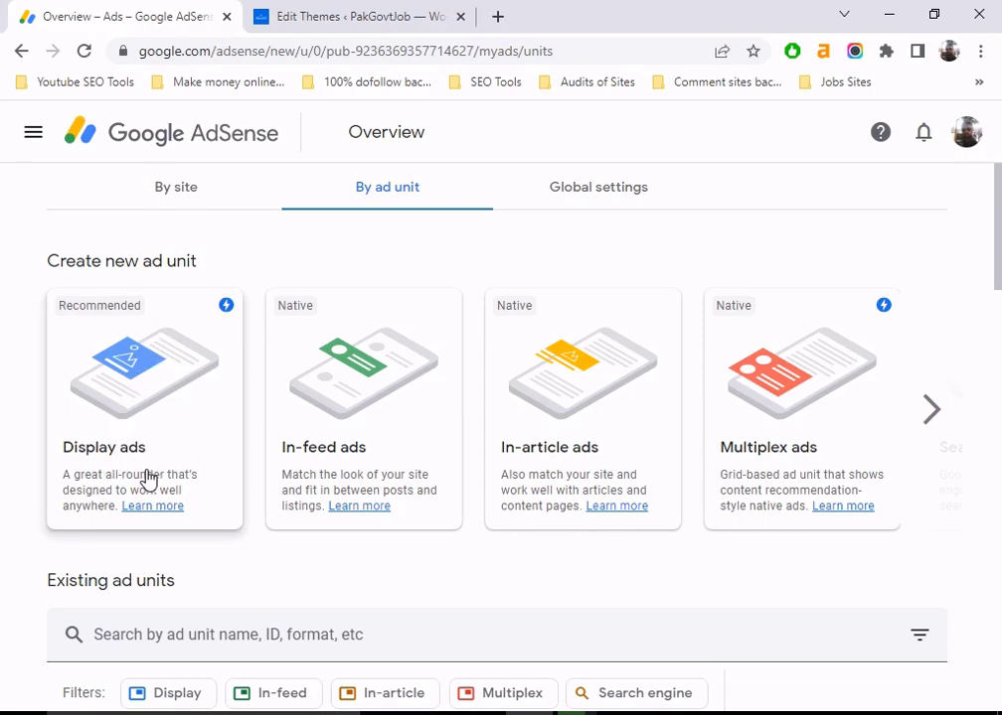
# Step: Start a new display ad unit, trying the Fixed ad size before setting it back to Responsive
pyautogui.click(159, 410)
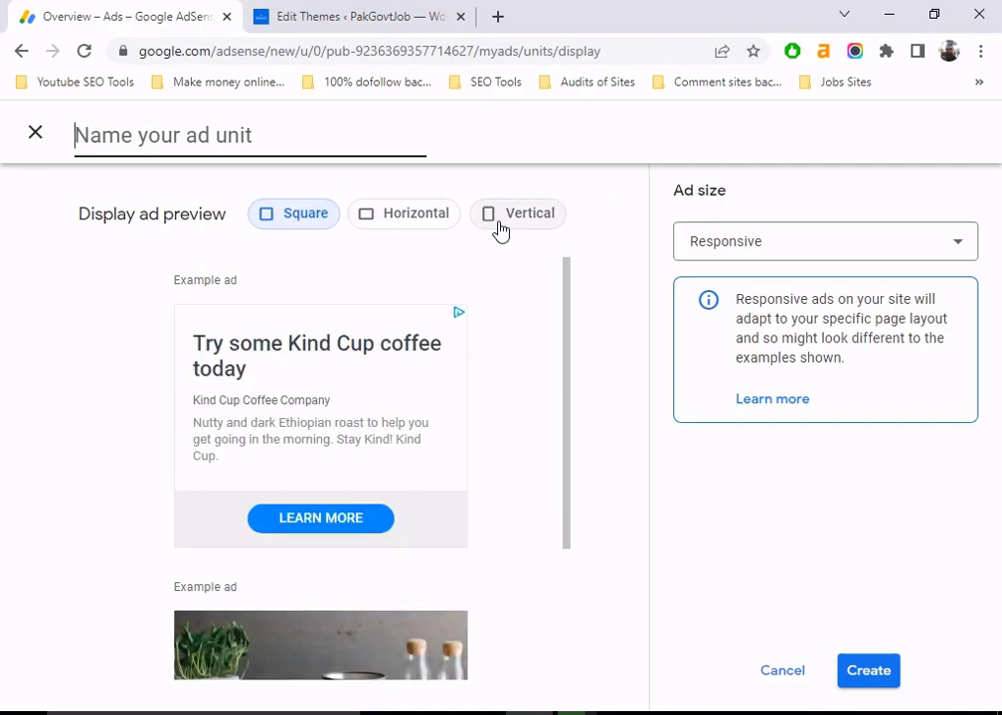
pyautogui.click(874, 253)
pyautogui.click(725, 285)
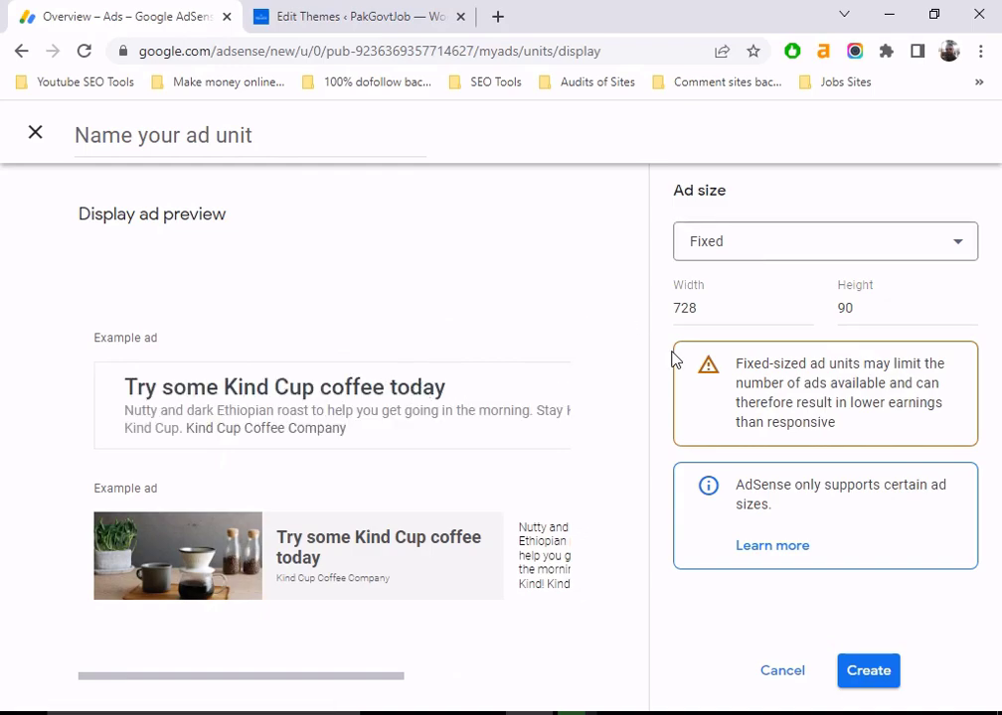
pyautogui.click(766, 246)
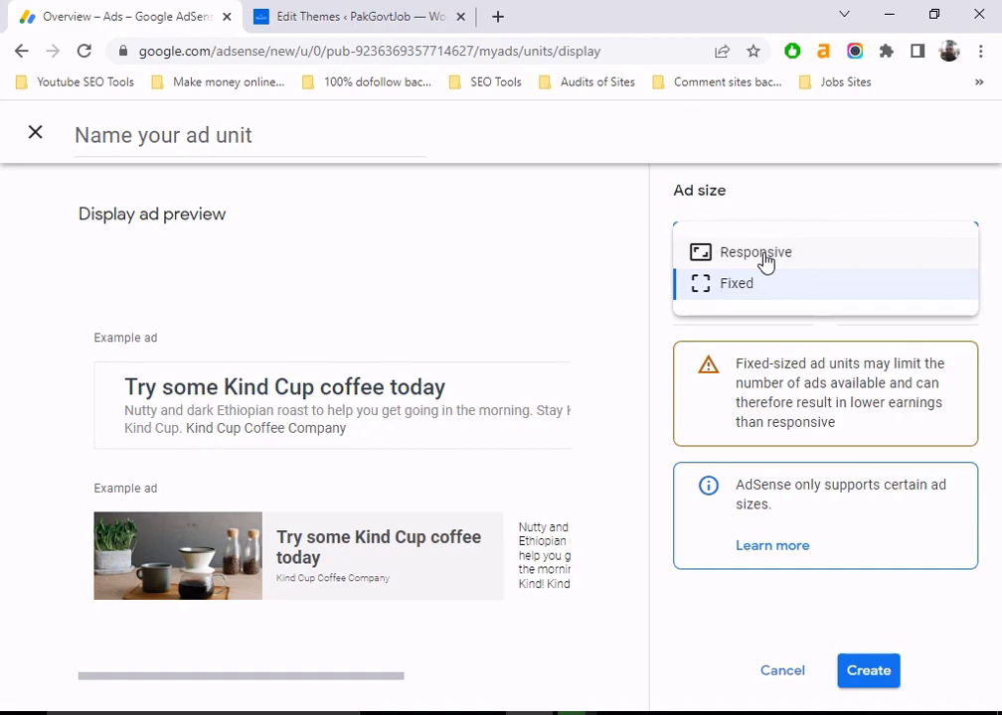
pyautogui.click(765, 261)
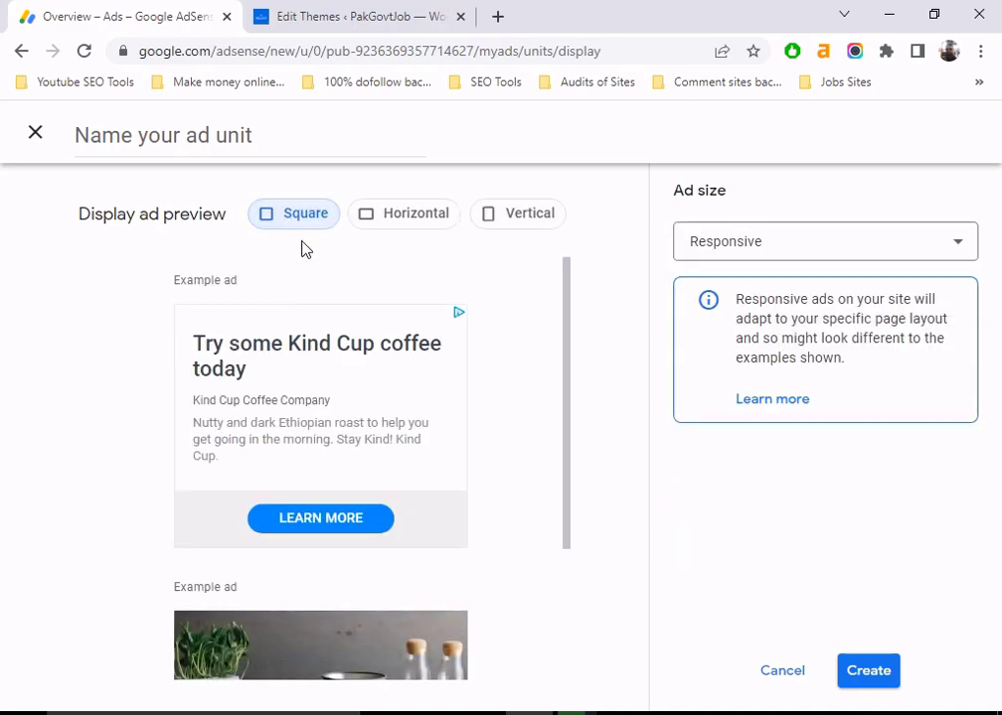
pyautogui.scroll(-4, 302, 415)
pyautogui.scroll(3, 306, 422)
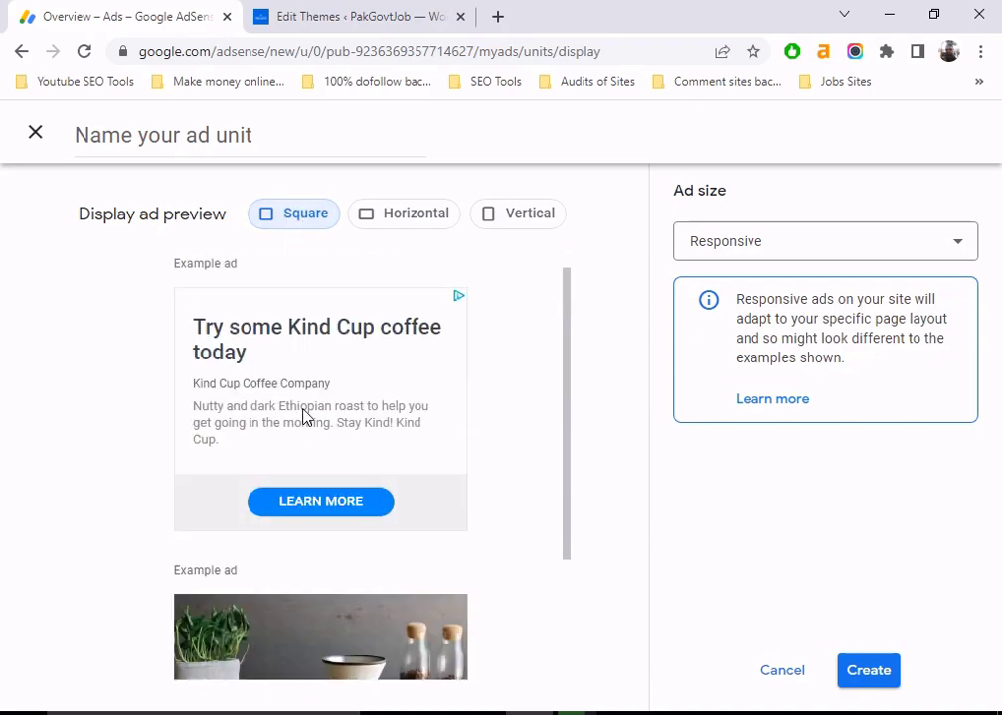
# Step: Name the display ad unit "Square adunit for pakgovtjob"
pyautogui.click(118, 136)
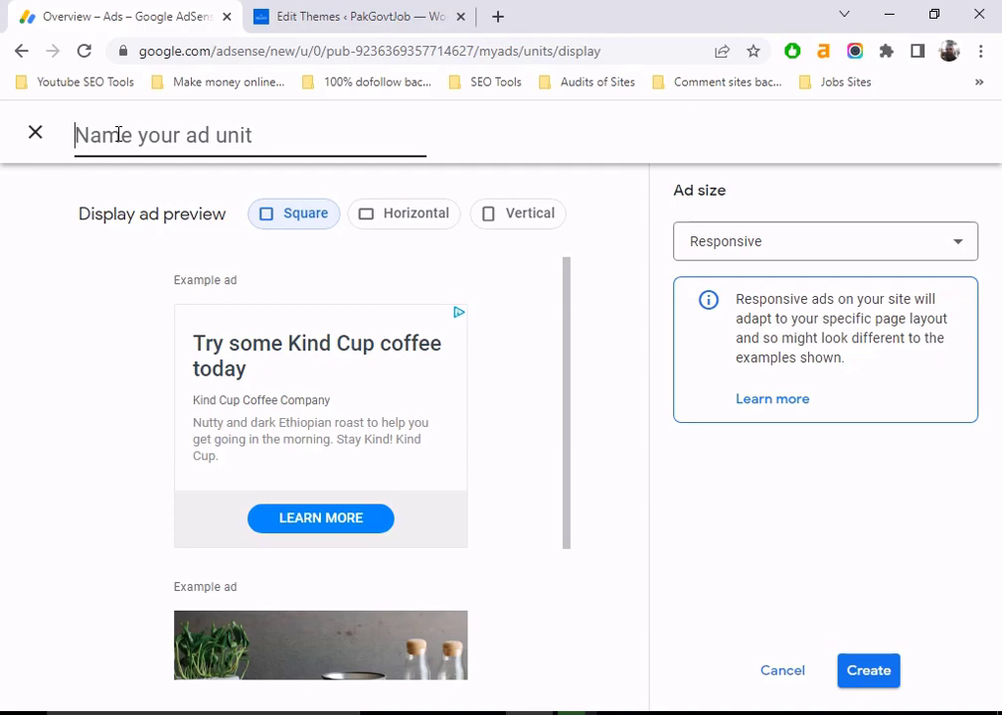
pyautogui.write('S')
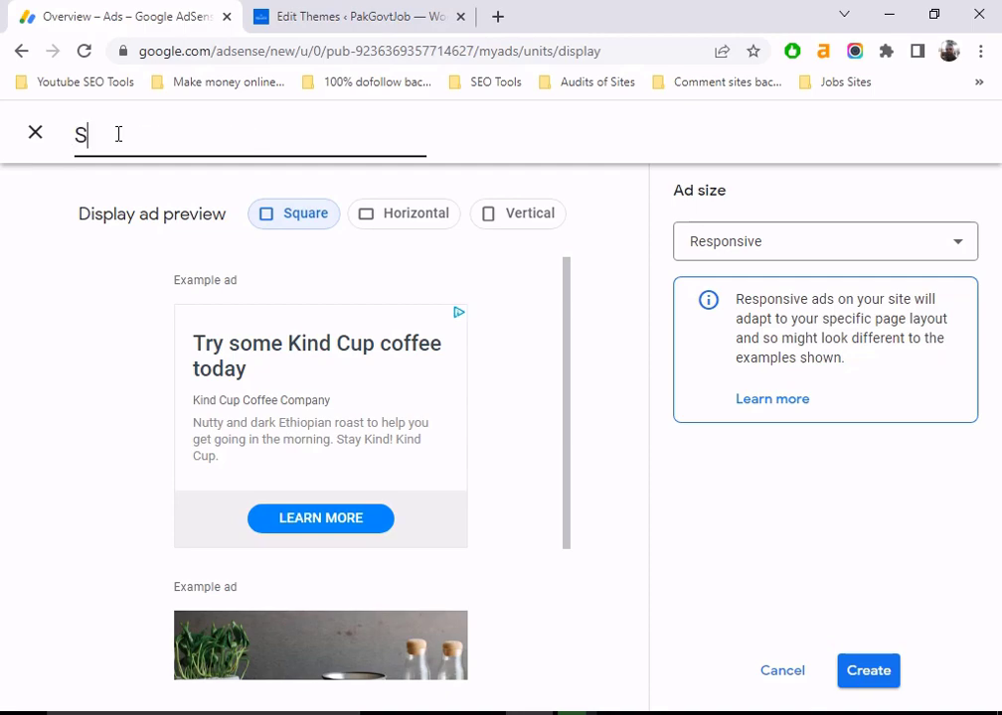
pyautogui.write('quare ad unit')
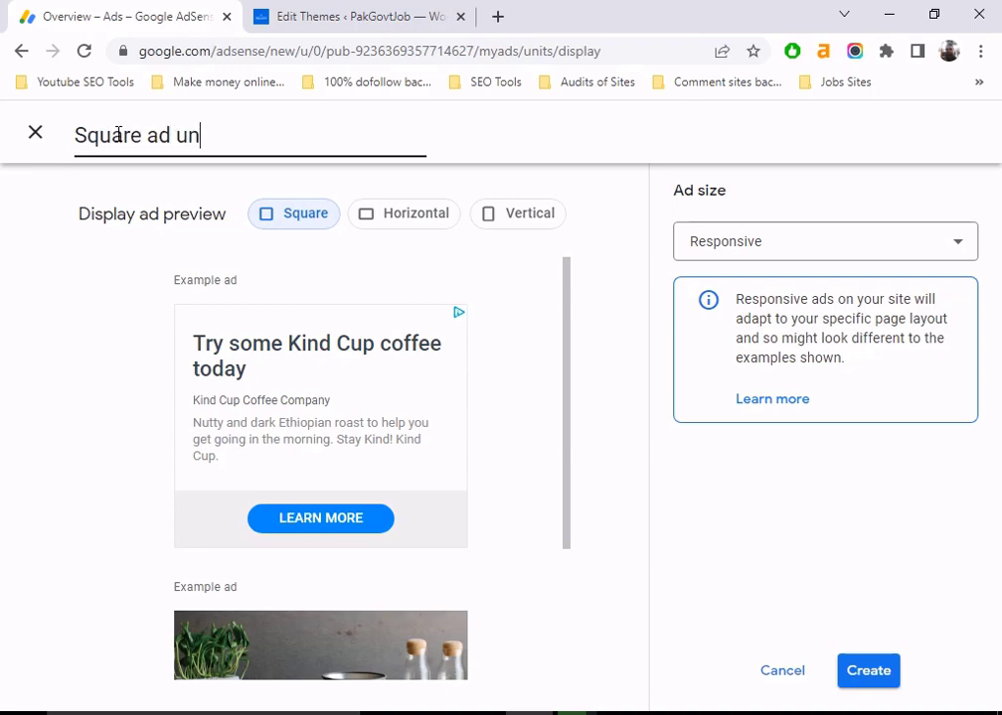
pyautogui.press('BackSpace')
pyautogui.press('BackSpace')
pyautogui.write('unit for pakgovtjob')
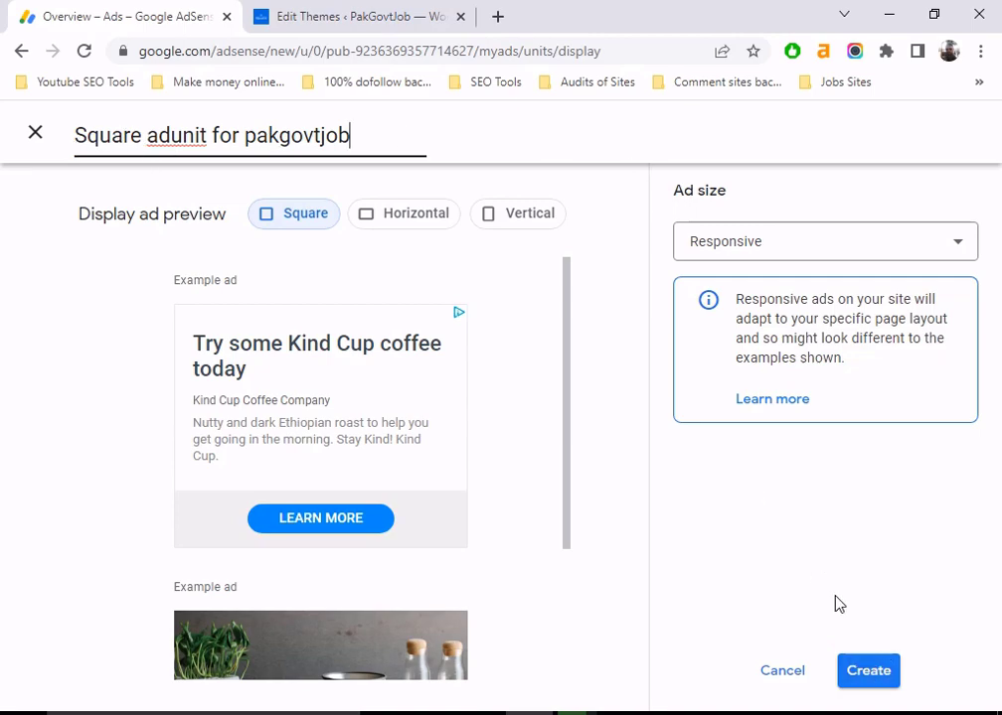
# Step: Create the square ad unit with the Responsive ad size and finish the code generator page
pyautogui.click(793, 253)
pyautogui.click(762, 263)
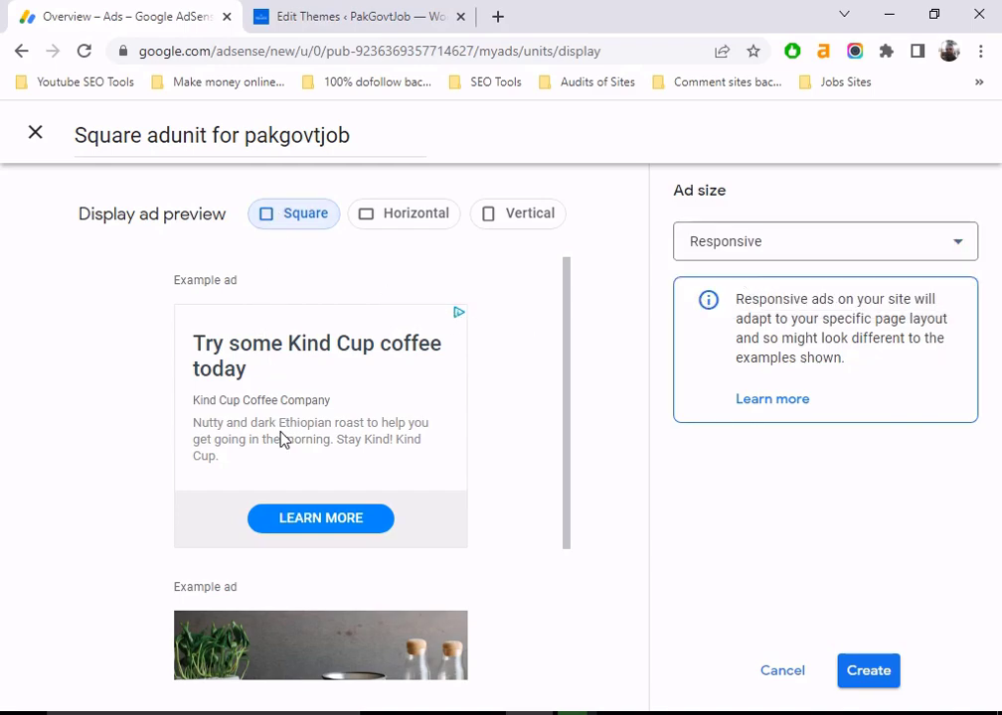
pyautogui.scroll(-2, 283, 442)
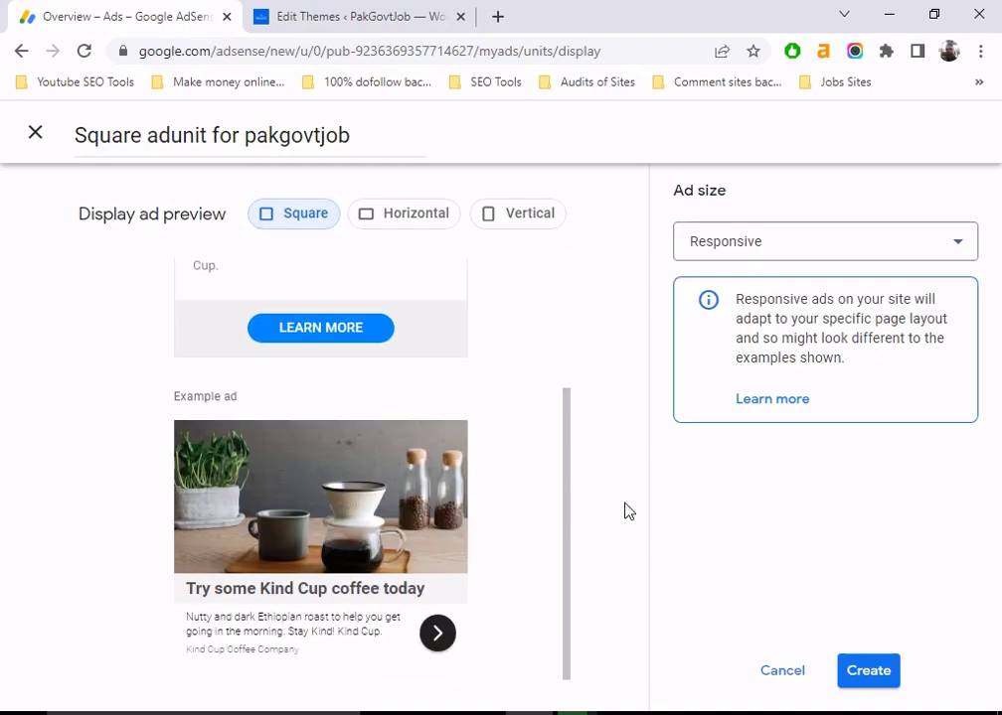
pyautogui.click(867, 674)
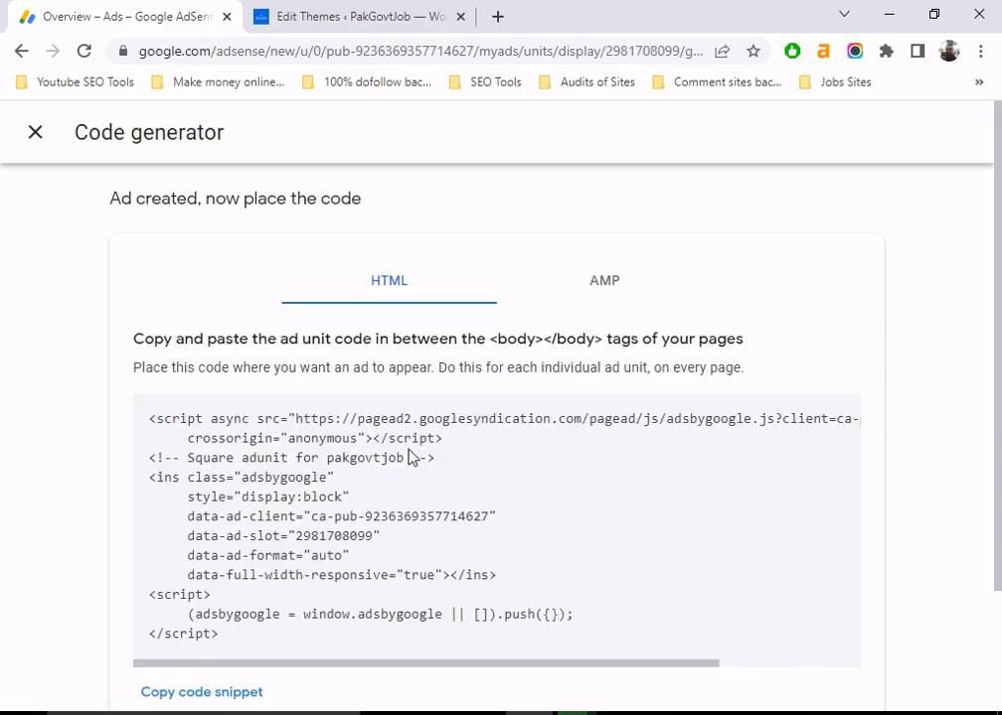
pyautogui.scroll(-2, 403, 458)
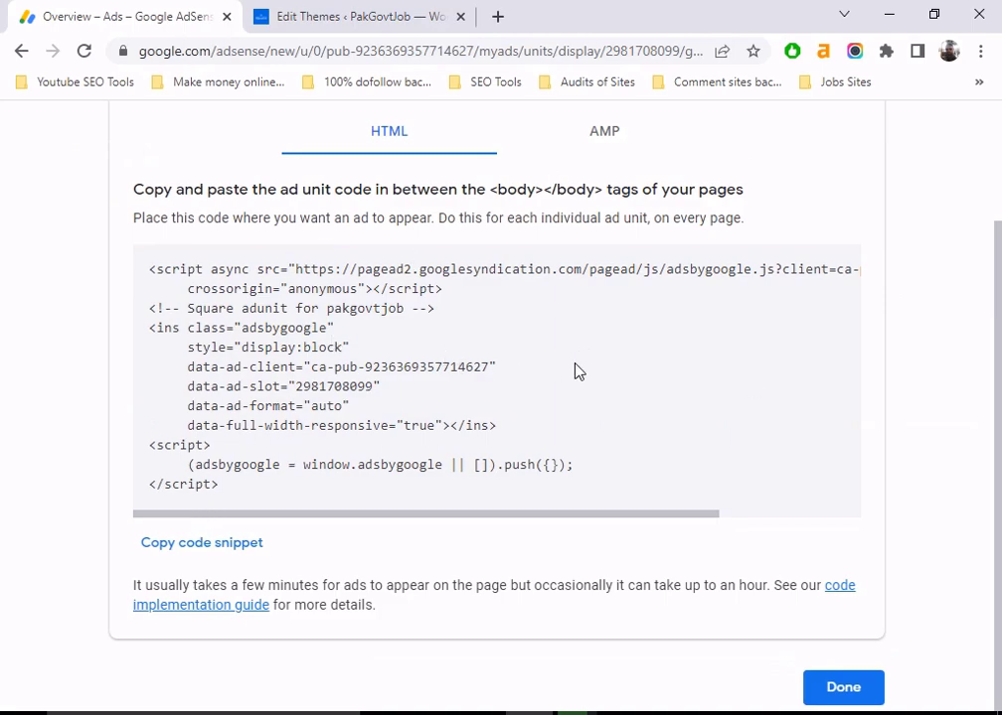
pyautogui.click(850, 694)
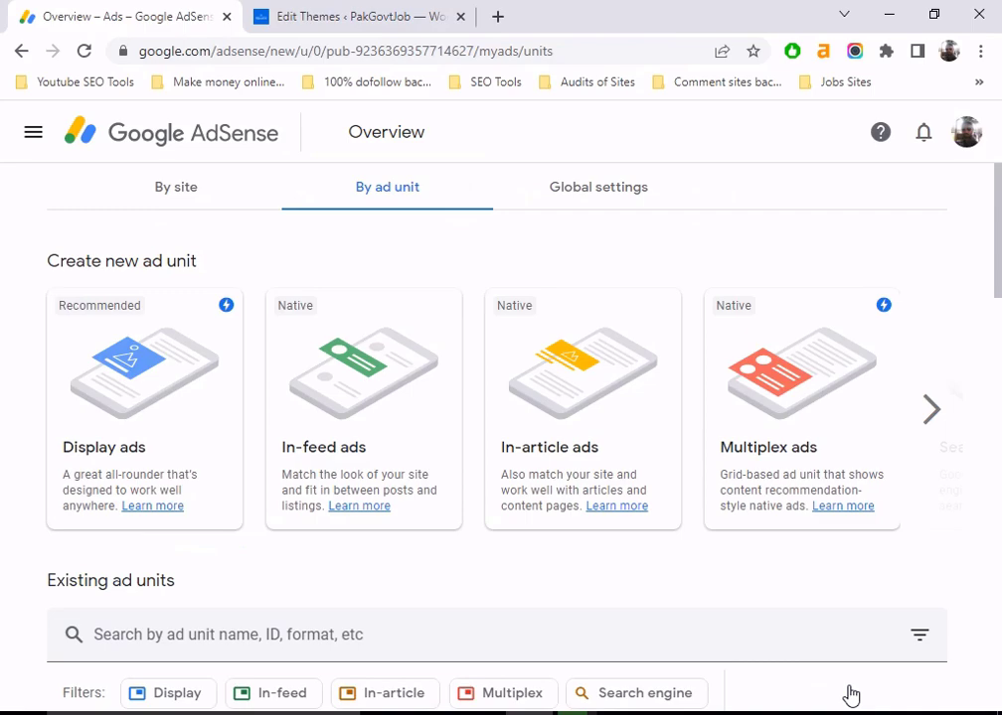
# Step: Search the existing ad units for "pakgovt" and filter them to the Display format
pyautogui.scroll(-3, 70, 415)
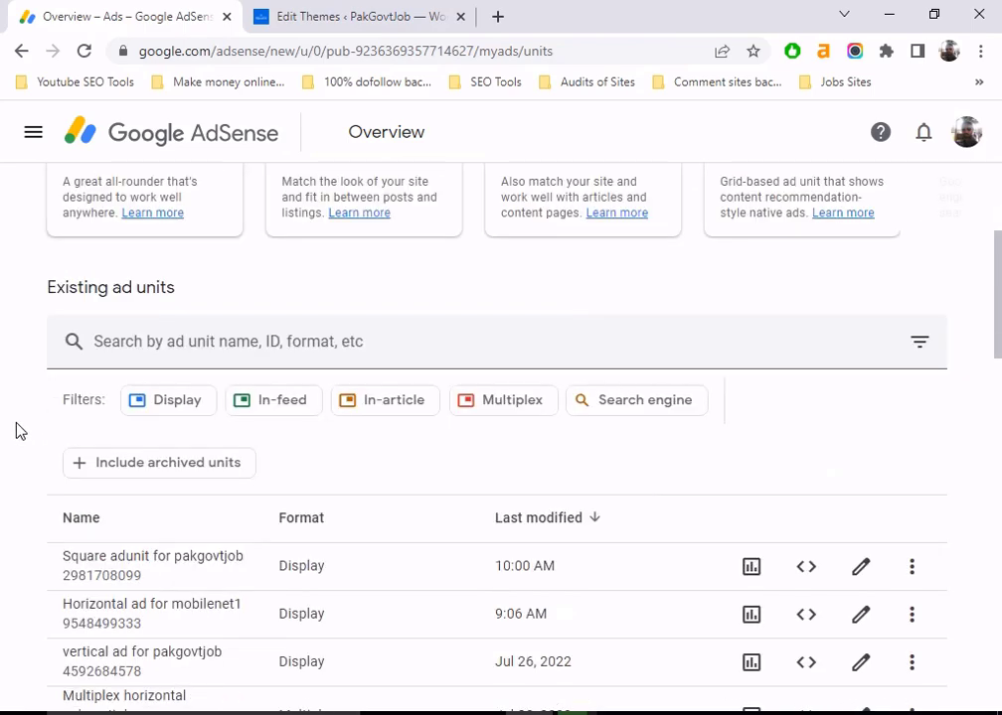
pyautogui.click(157, 341)
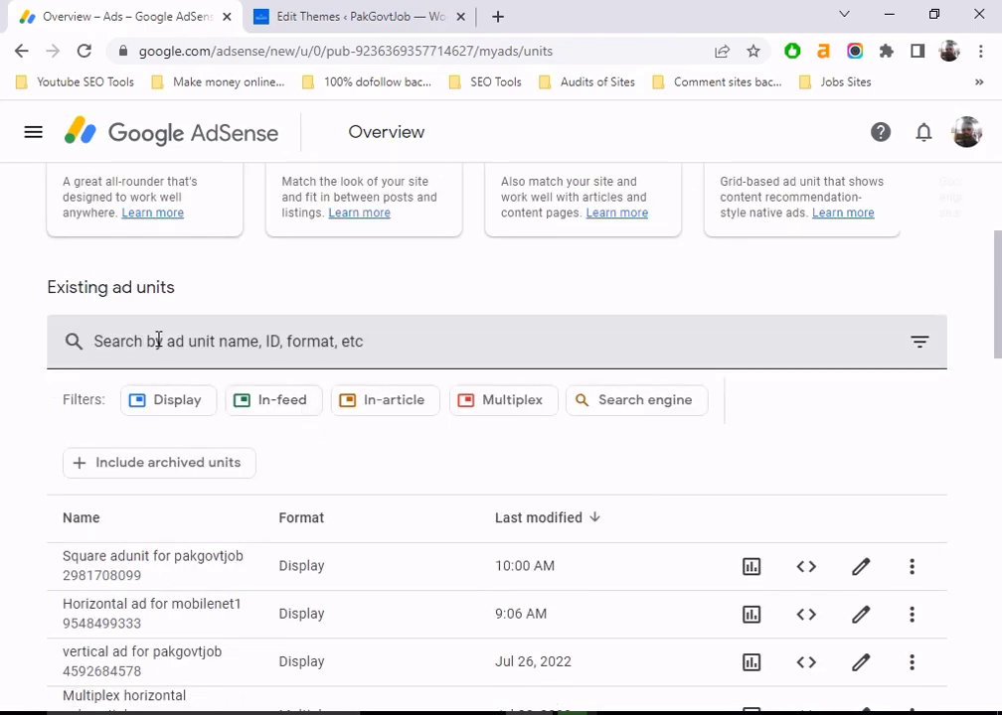
pyautogui.write('pakgovt')
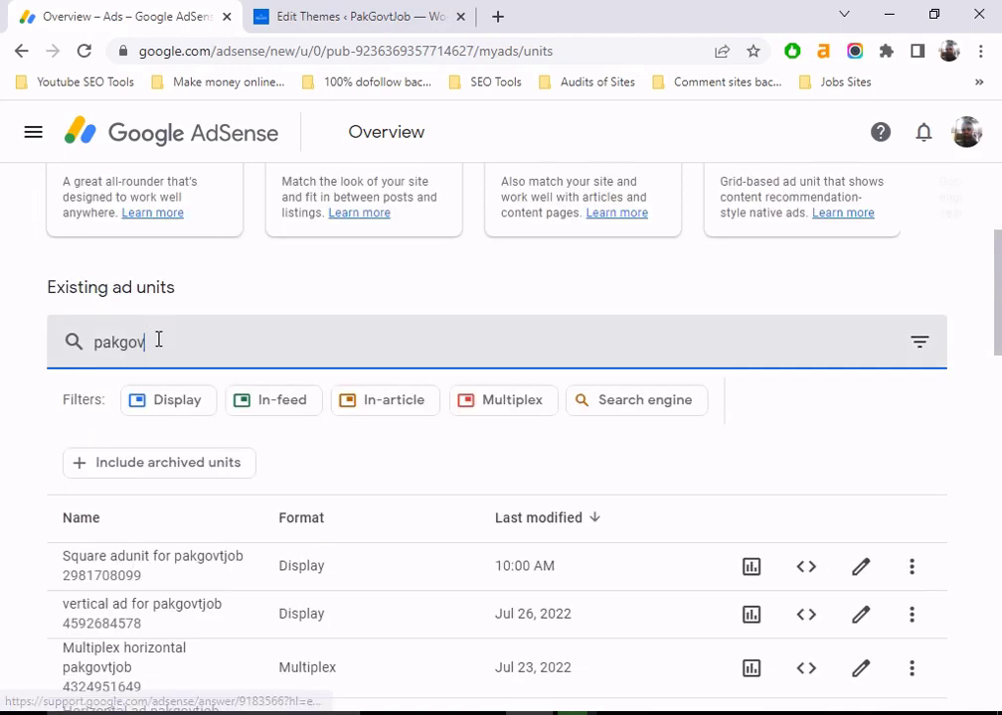
pyautogui.click(163, 413)
pyautogui.scroll(-1, 175, 636)
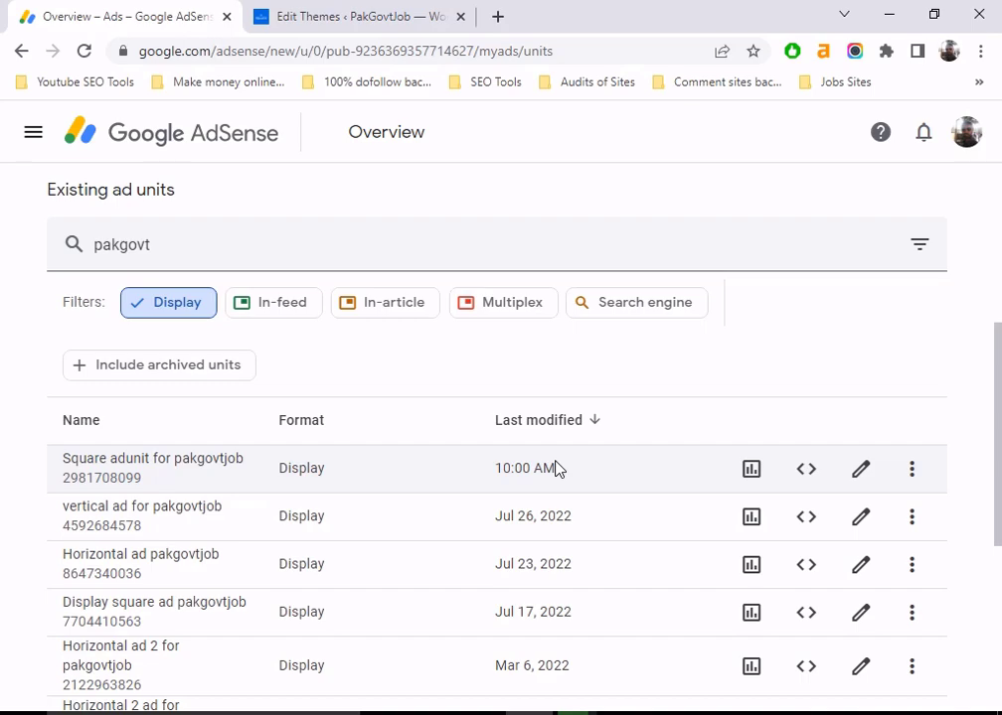
# Step: Open the code of the "Square adunit for pakgovtjob" unit and copy its HTML snippet
pyautogui.click(806, 470)
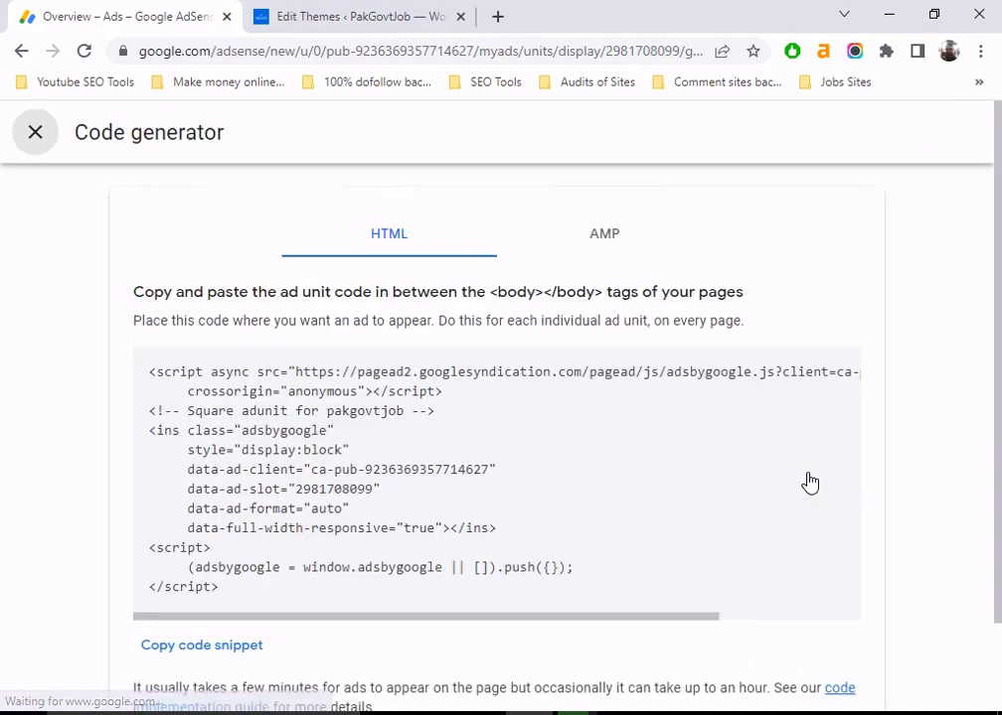
pyautogui.scroll(-2, 636, 298)
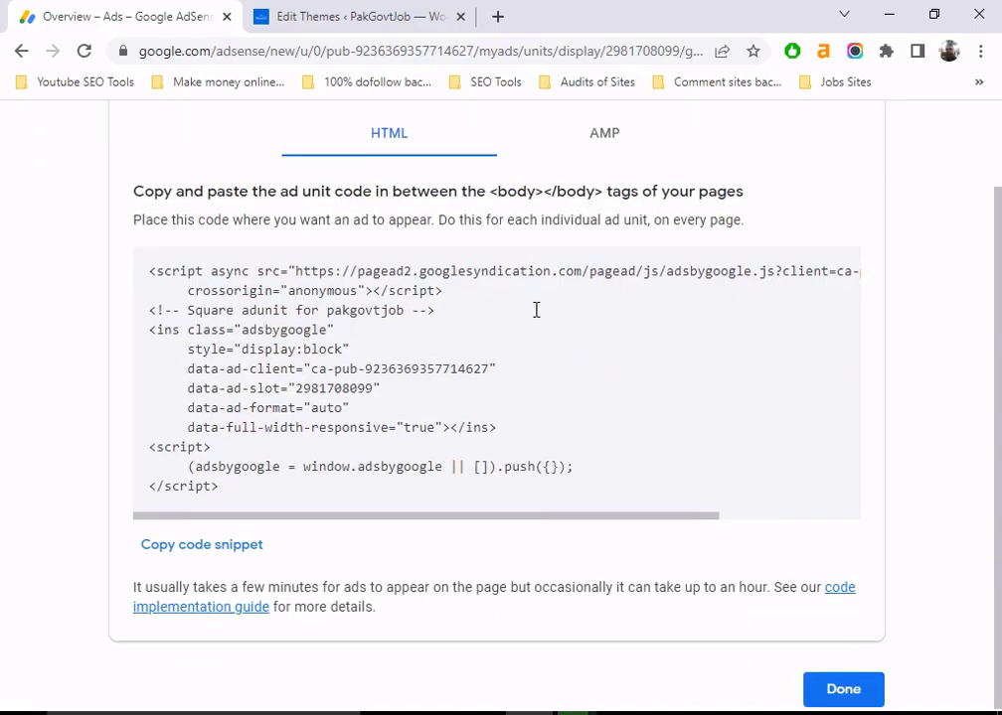
pyautogui.click(203, 546)
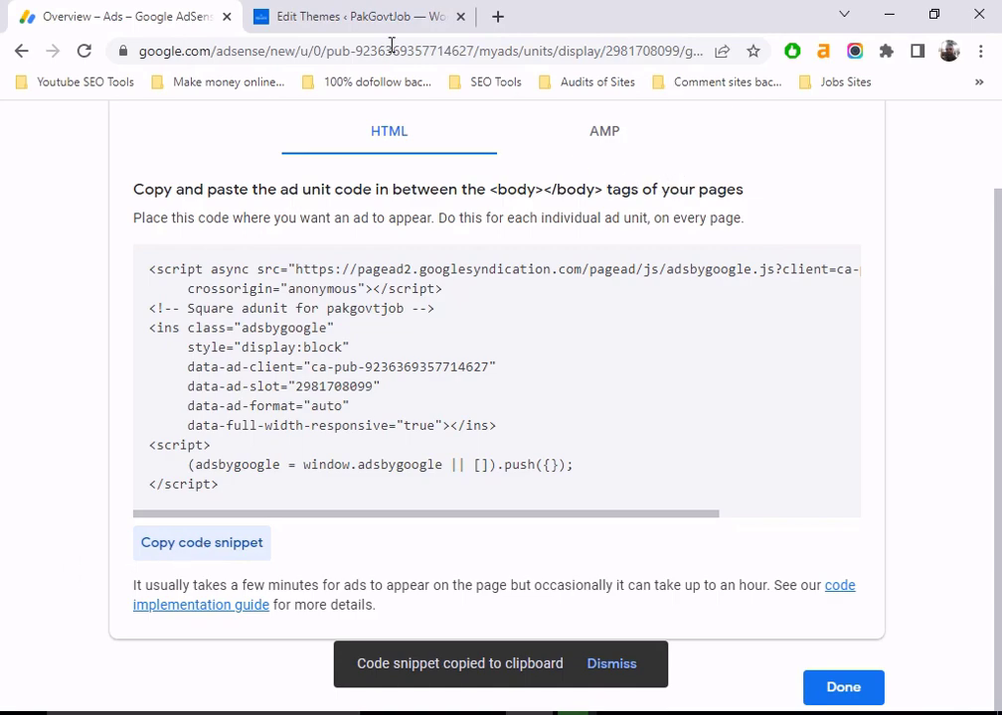
# Step: Switch to the PakGovtJob WordPress admin and open the "jang classified jobs today in Lahore 16 August 2022" post in the block editor
pyautogui.click(373, 11)
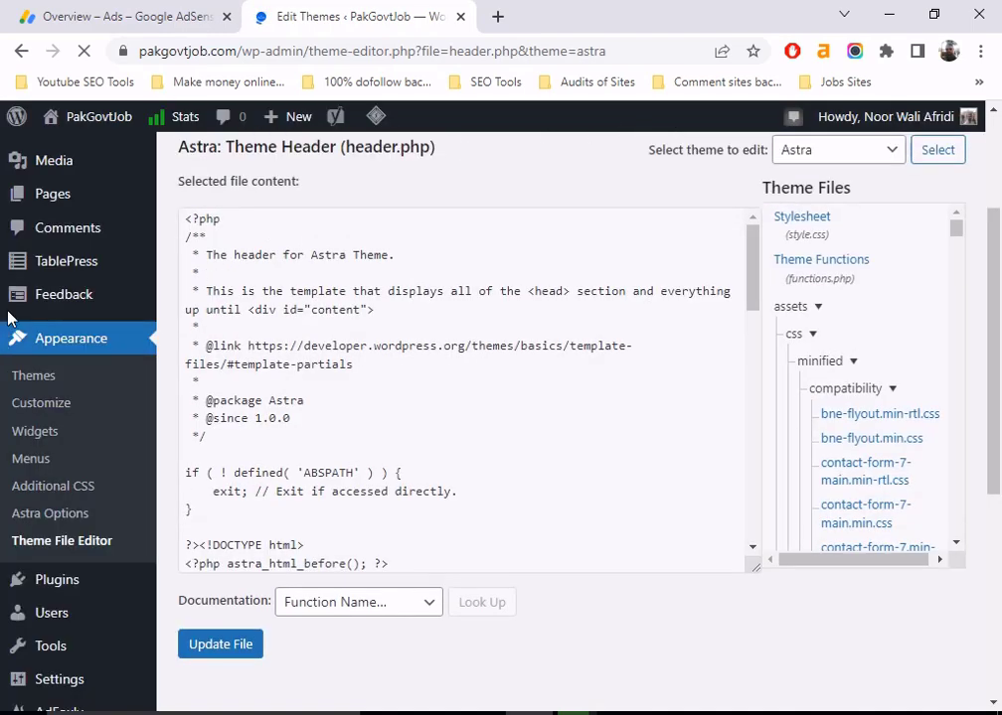
pyautogui.scroll(3, 81, 251)
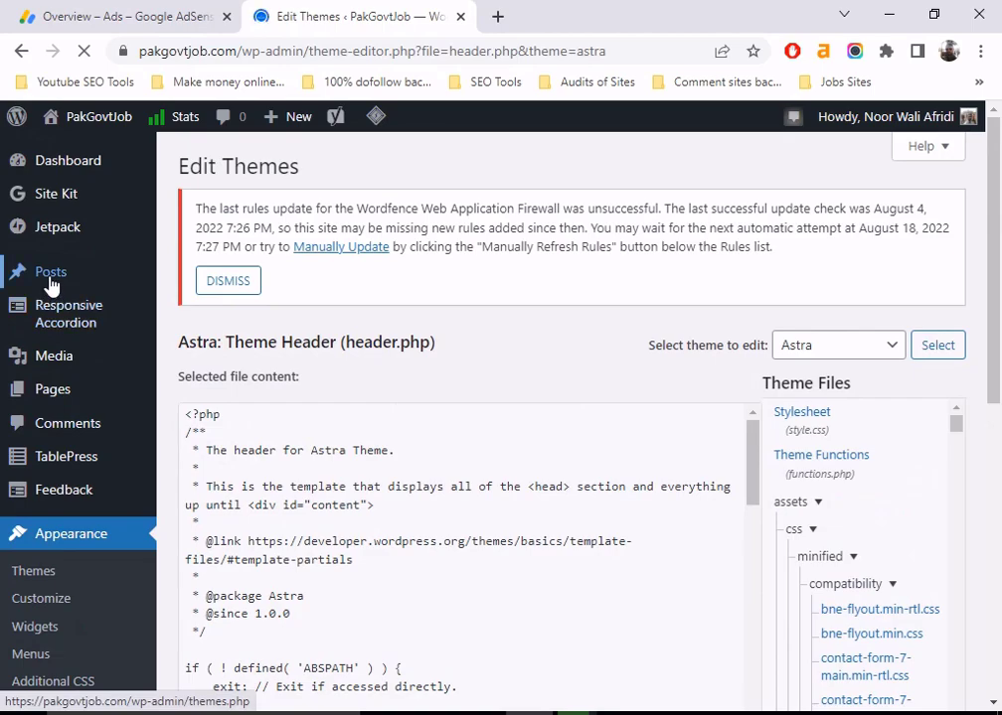
pyautogui.moveTo(56, 273)
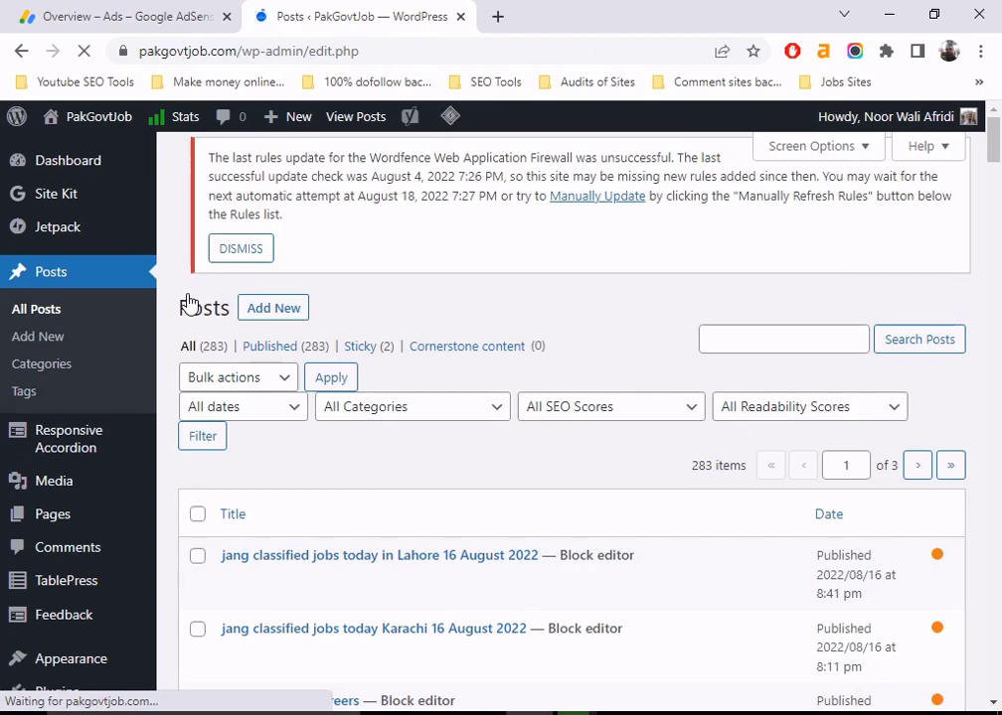
pyautogui.scroll(-2, 619, 333)
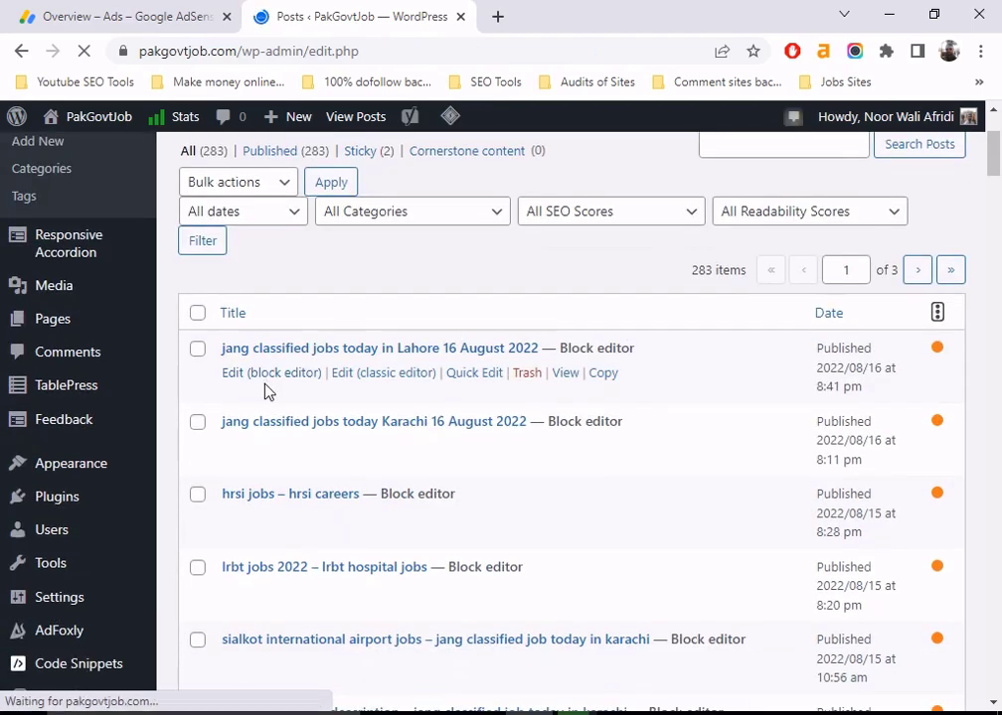
pyautogui.click(268, 377)
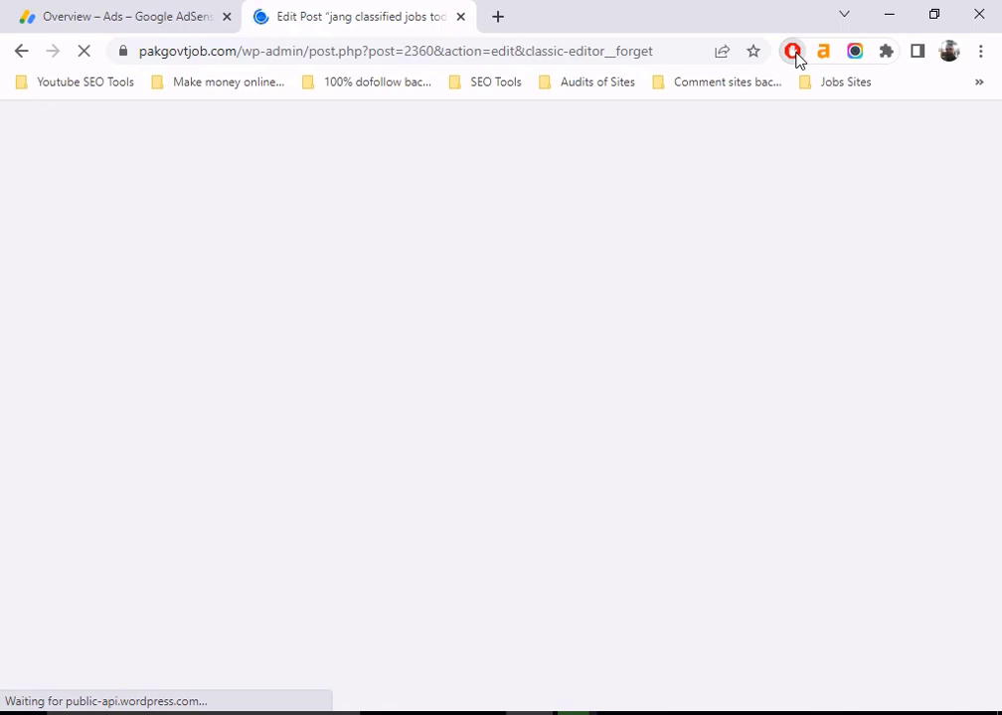
# Step: Pause AdBlock once on pakgovtjob.com
pyautogui.click(794, 53)
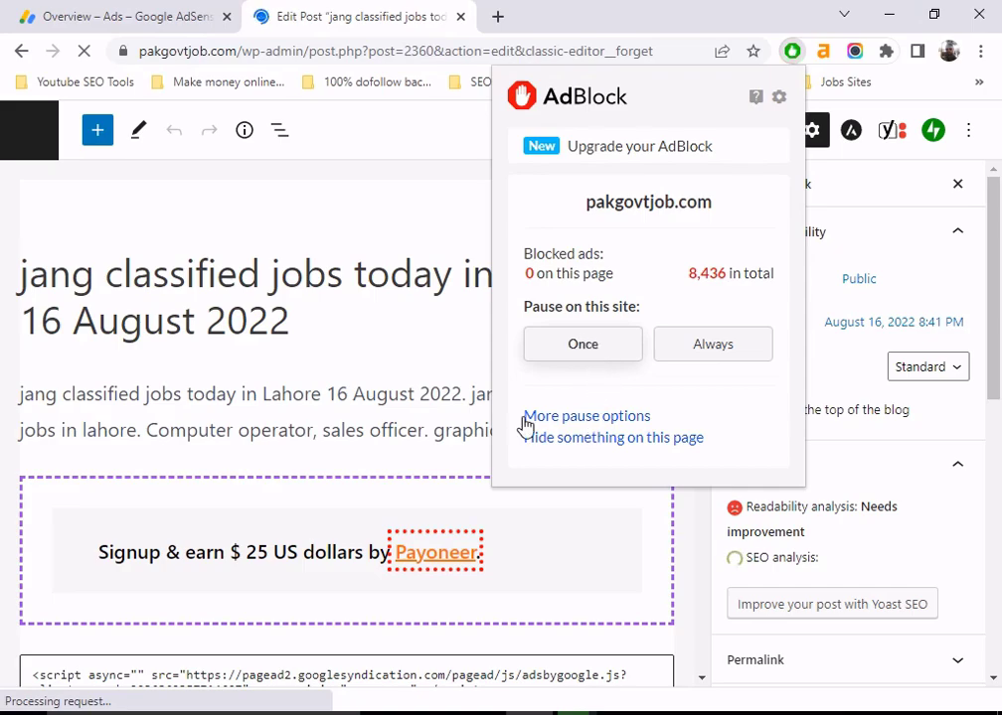
pyautogui.click(581, 344)
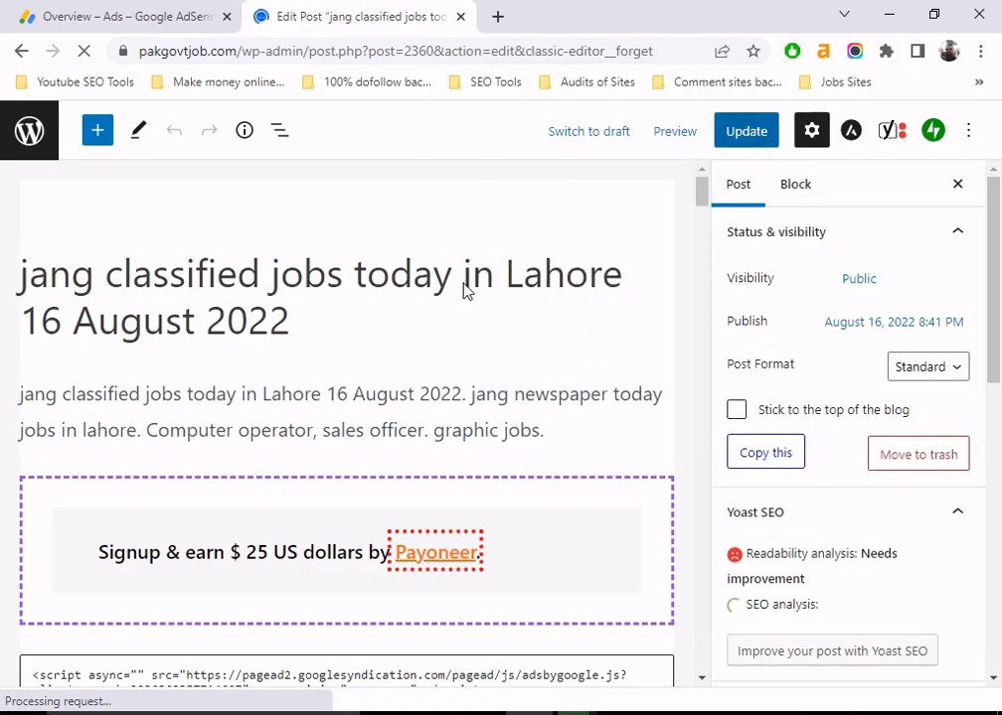
# Step: Replace the old ad code in the Custom HTML block below the Payoneer signup line with the copied "Square adunit for pakgovtjob" snippet
pyautogui.scroll(-4, 431, 328)
pyautogui.click(510, 374)
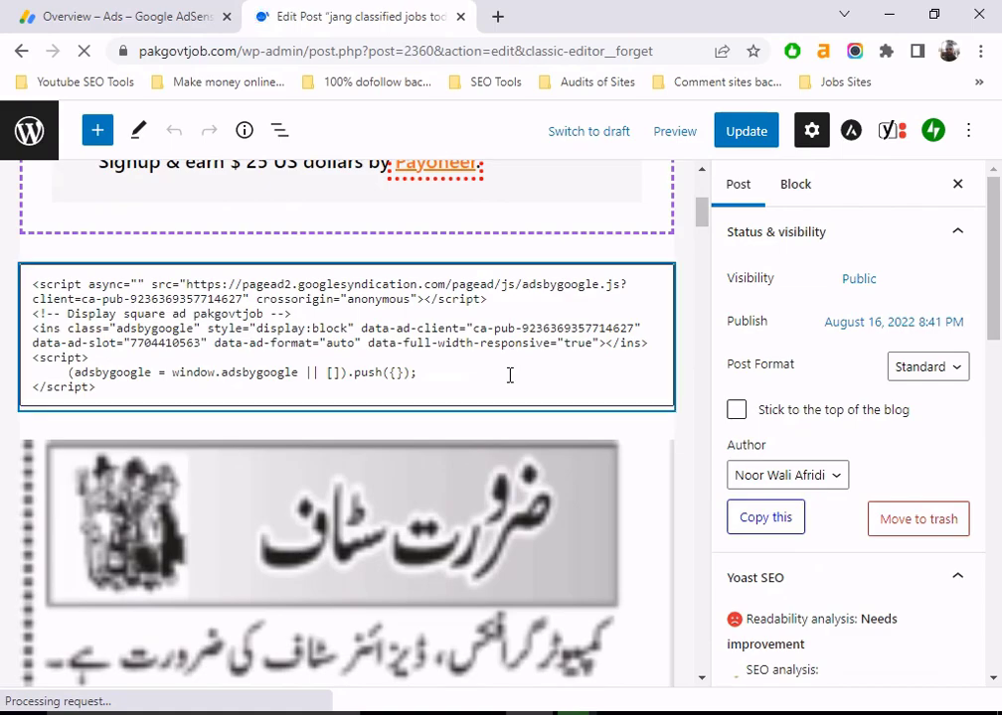
pyautogui.scroll(2, 487, 369)
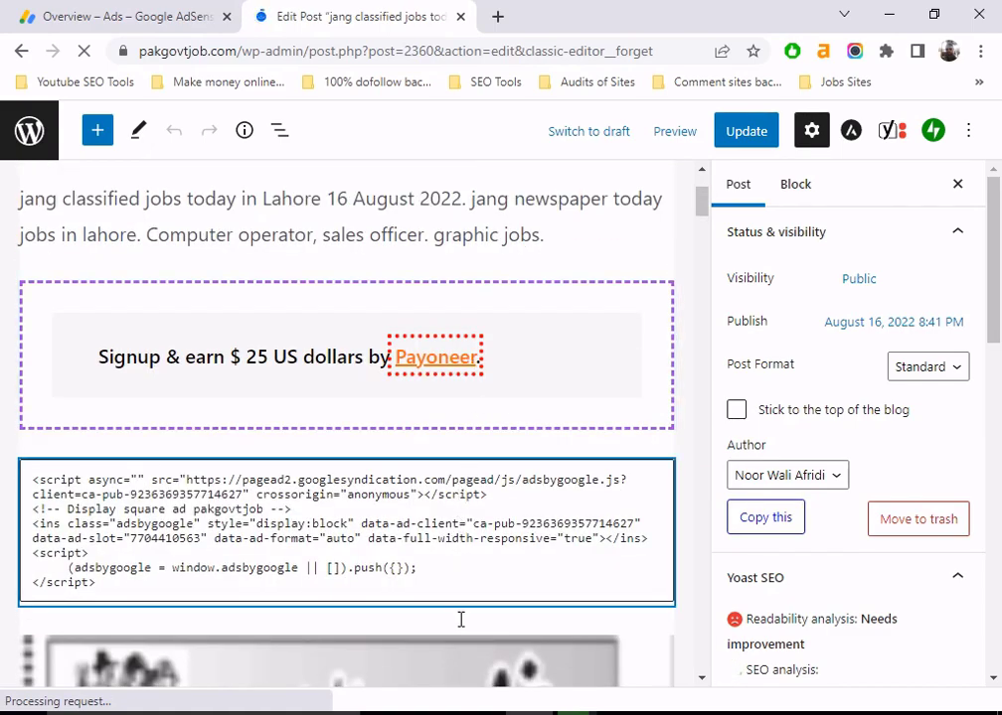
pyautogui.click(456, 556)
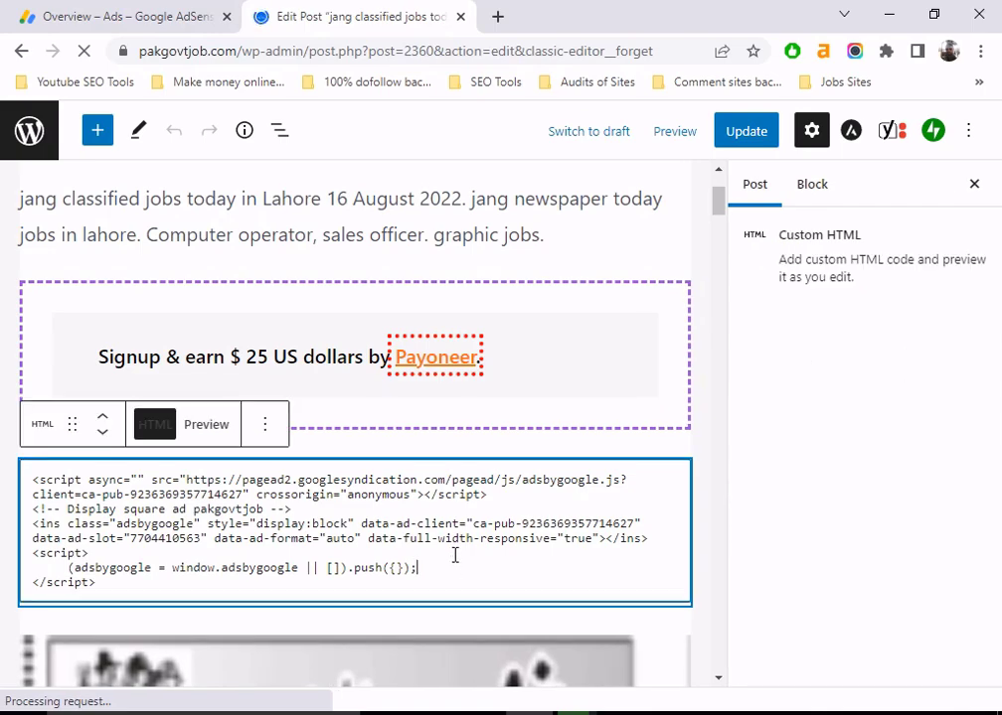
pyautogui.hotkey('ctrl', 'a')
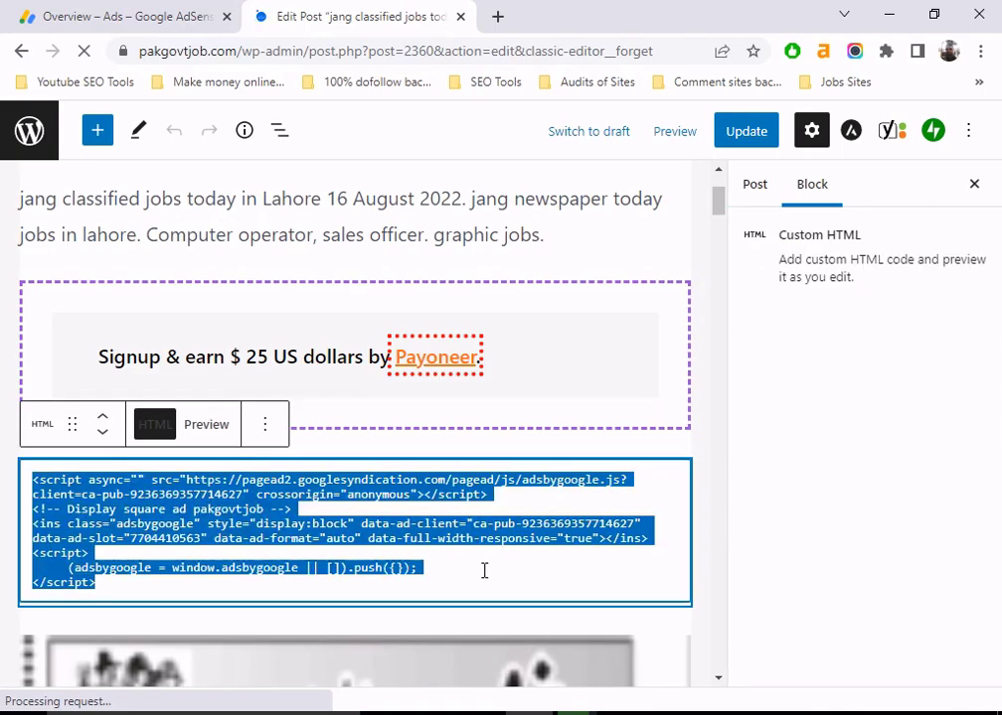
pyautogui.press('BackSpace')
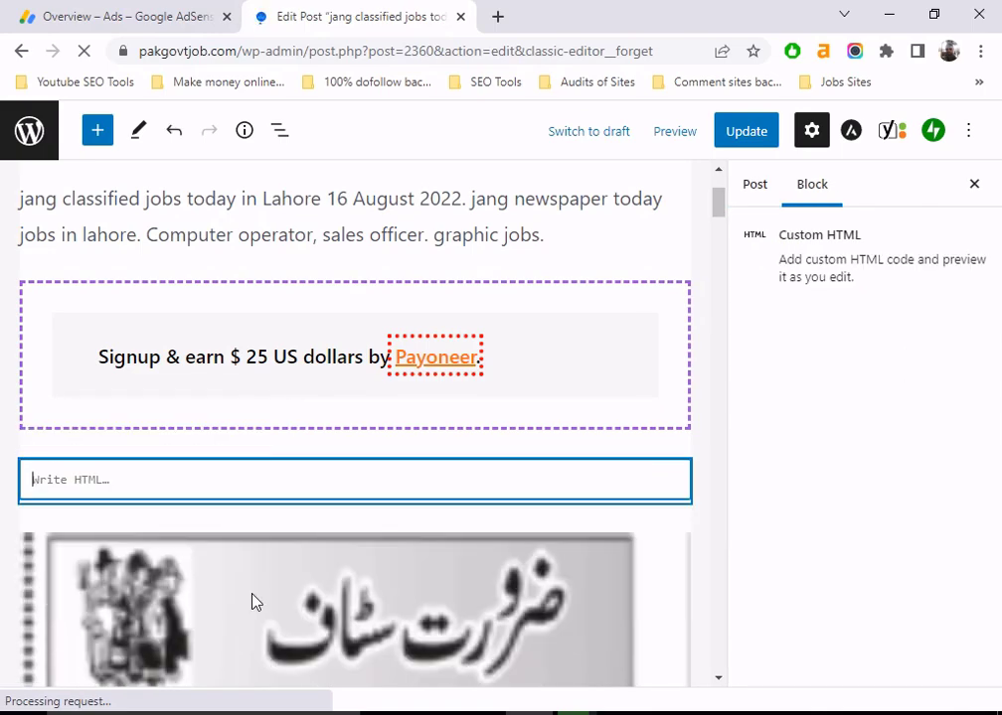
pyautogui.rightClick(91, 480)
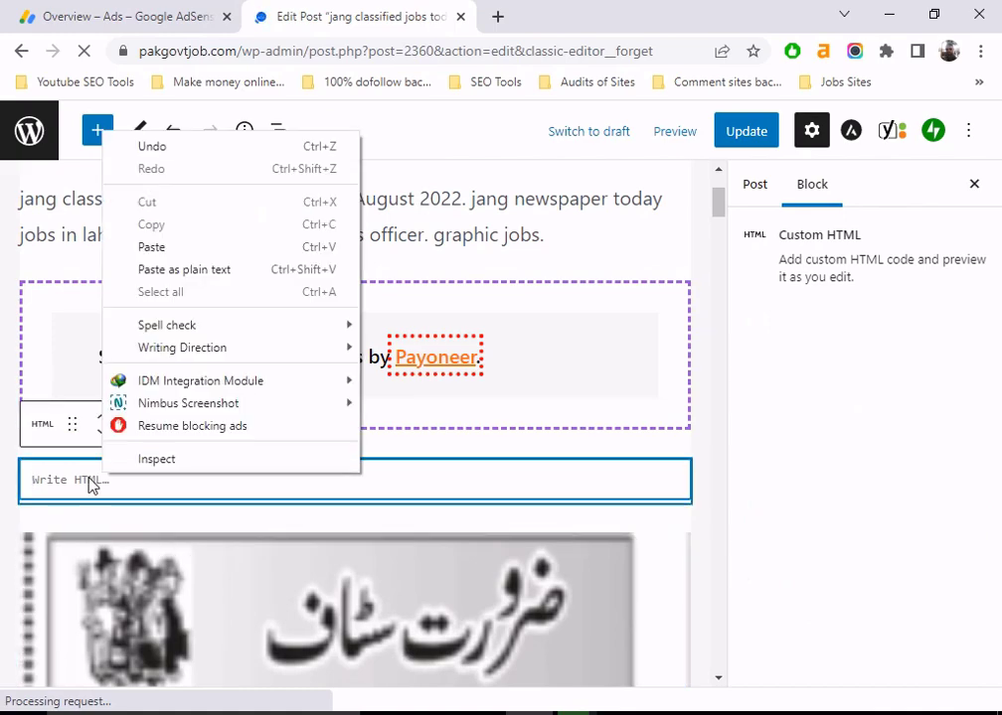
pyautogui.click(161, 259)
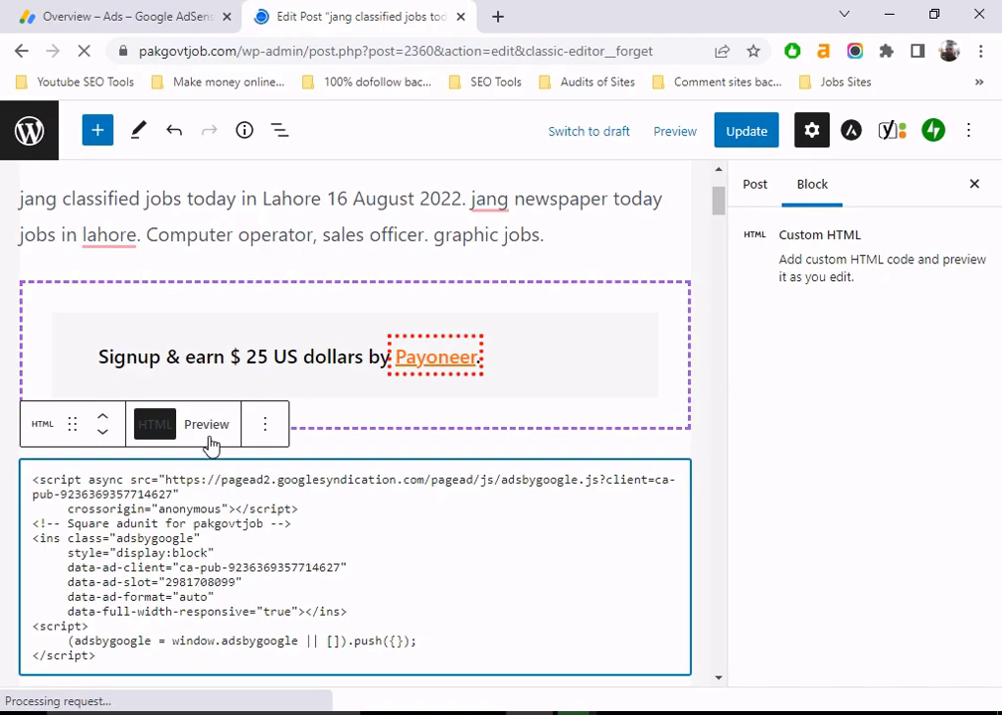
# Step: Preview the ad in the Custom HTML block and update the post
pyautogui.scroll(-1, 209, 437)
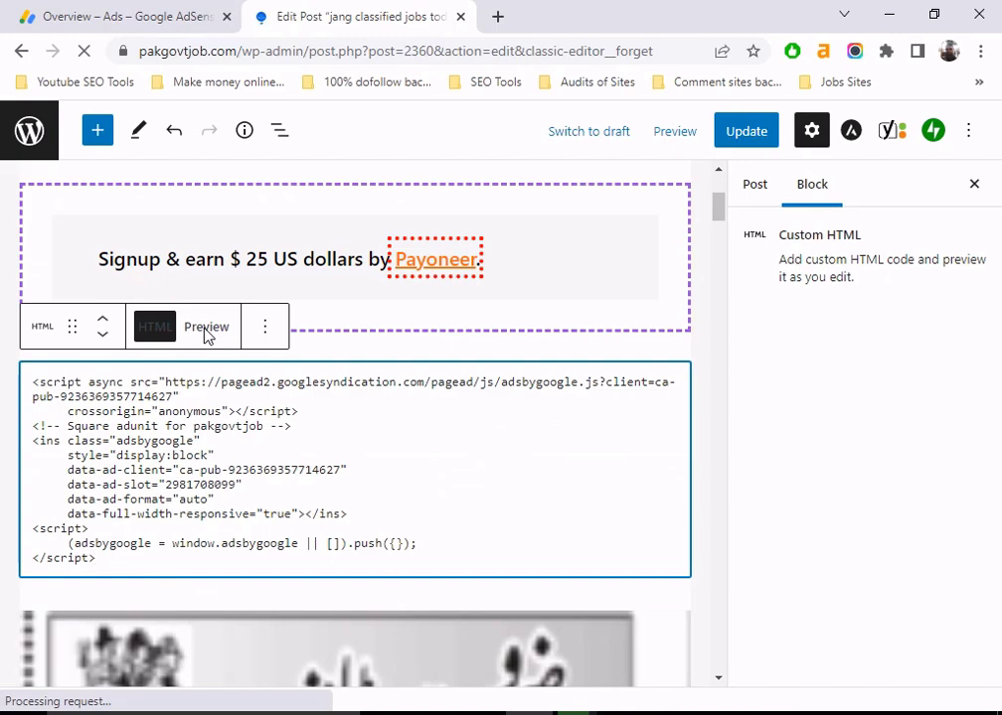
pyautogui.click(171, 339)
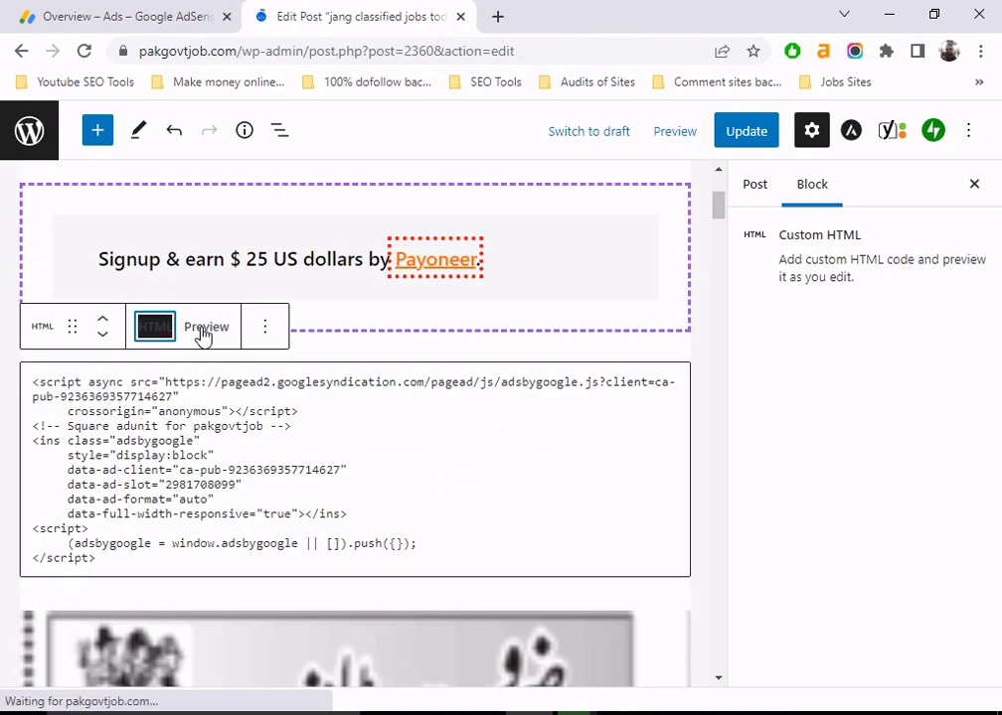
pyautogui.click(205, 328)
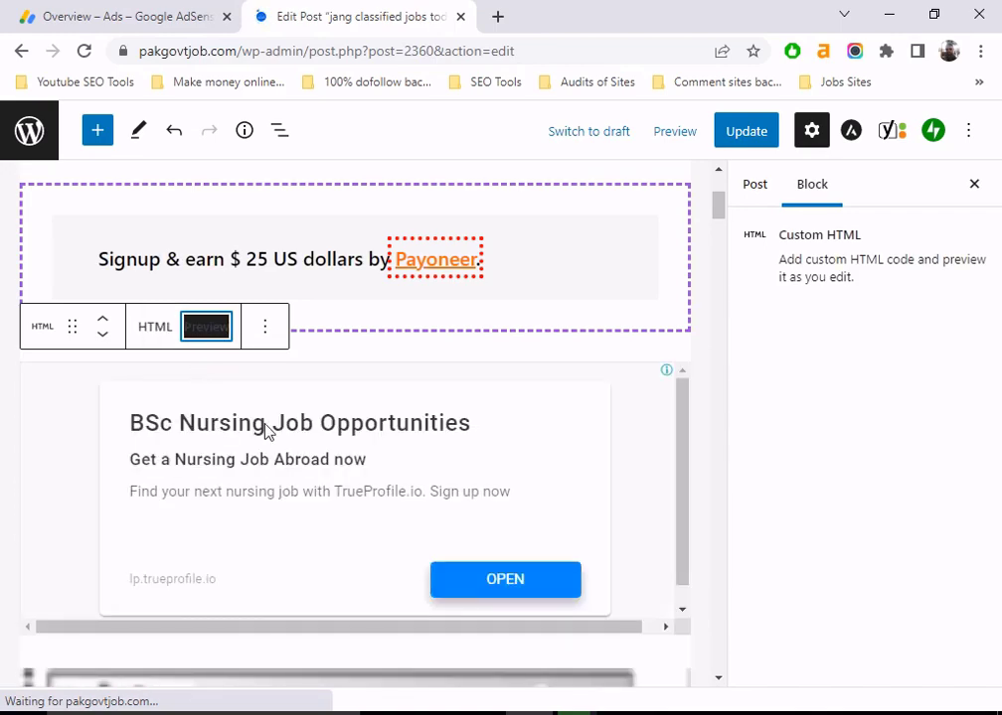
pyautogui.scroll(-1, 672, 510)
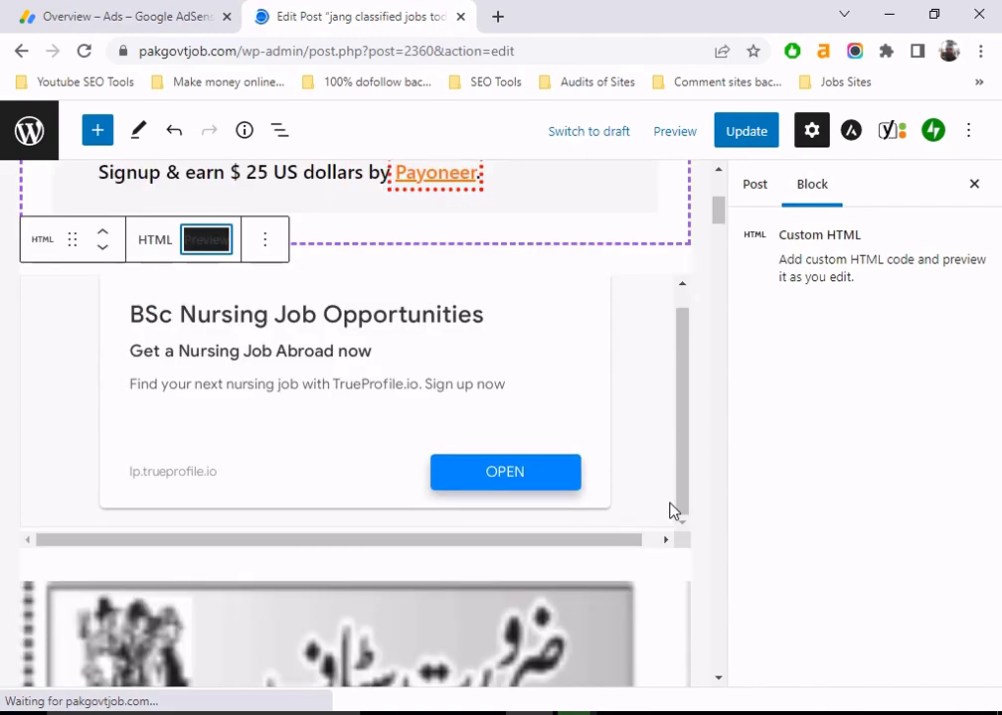
pyautogui.click(746, 140)
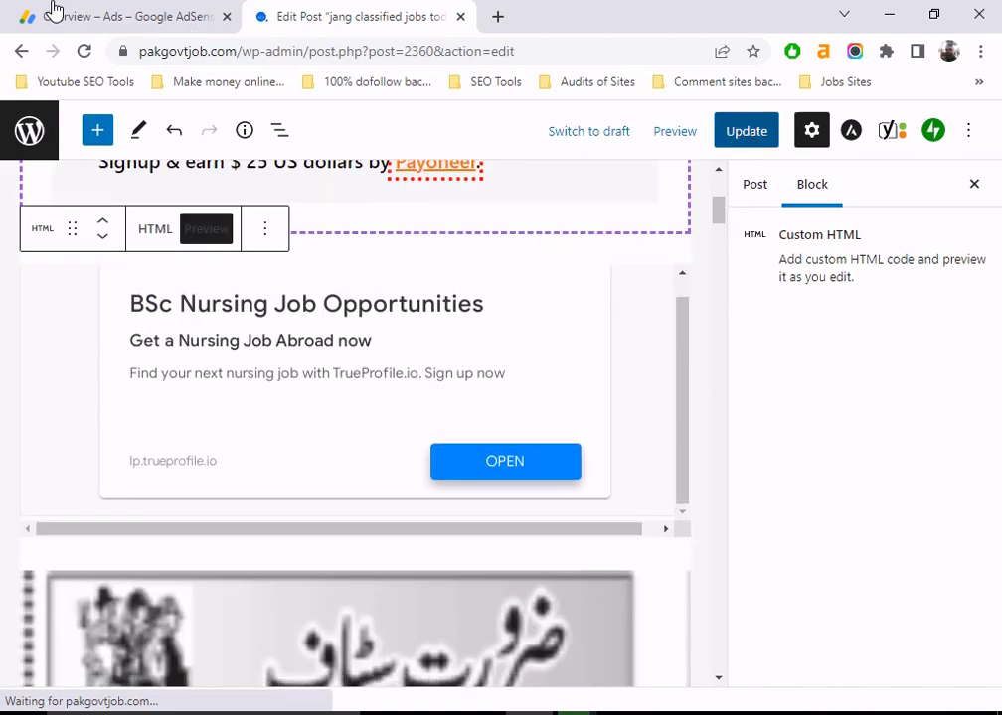
# Step: Switch to Google AdSense and finish the code page of the "Square adunit for pakgovtjob" unit
pyautogui.click(107, 22)
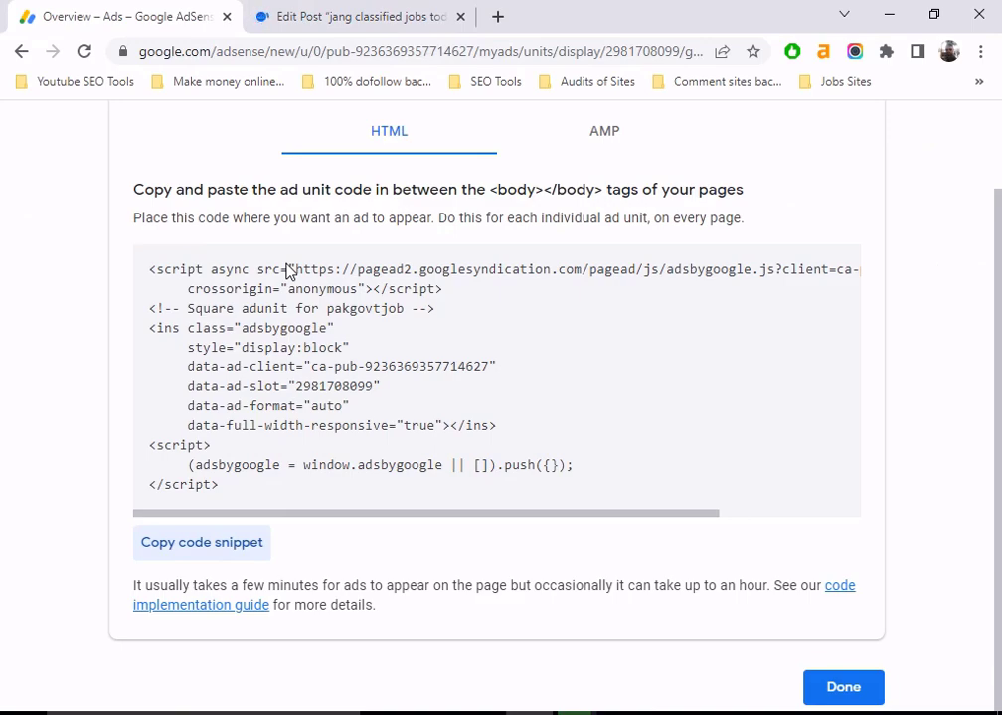
pyautogui.click(867, 699)
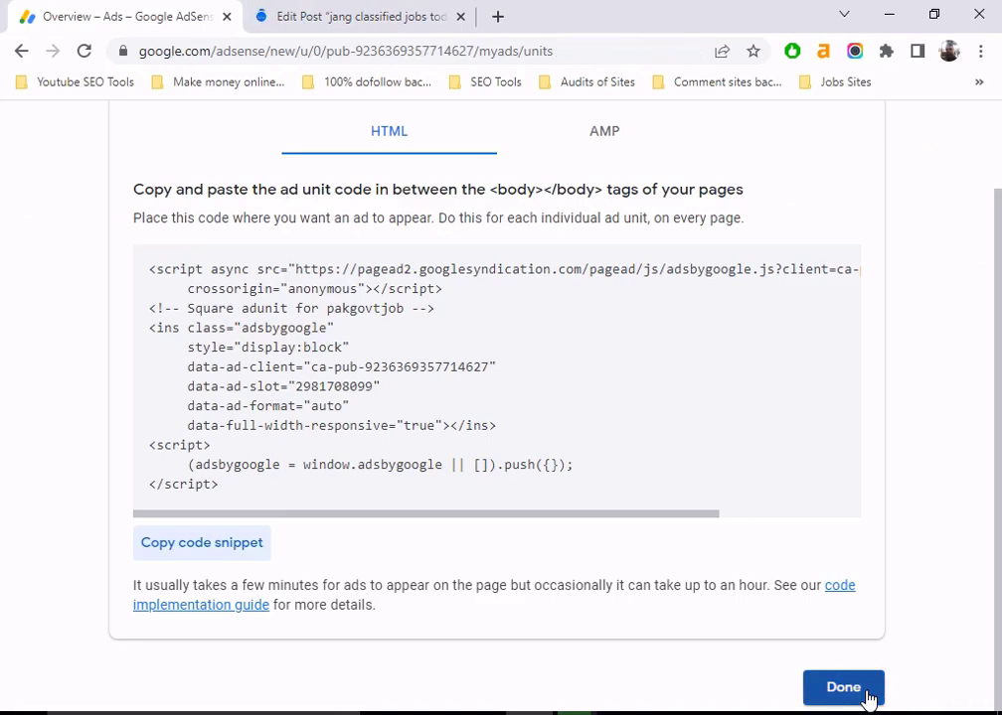